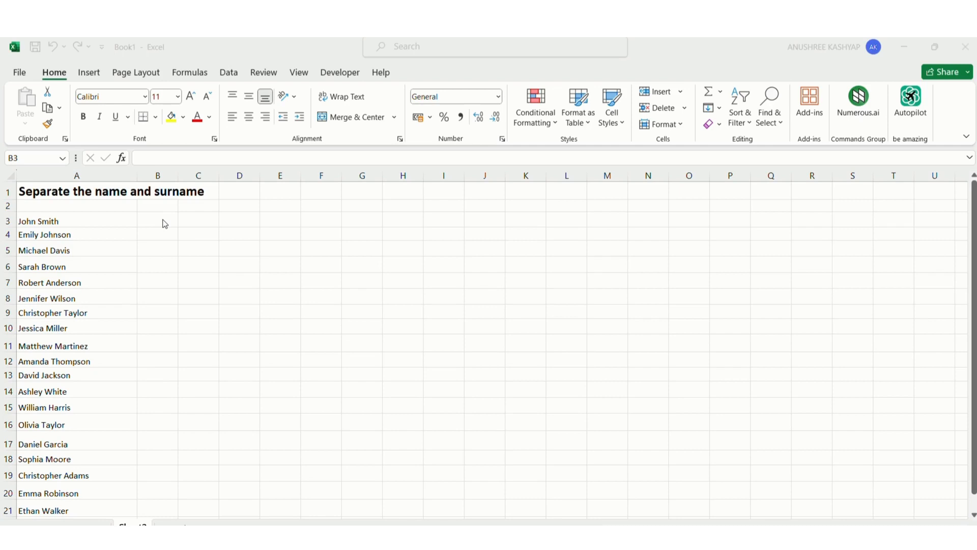
Enter the formula =LEFT(A3,FIND(" ",A3)-1) in cell B3 to extract the first name, accepting the suggested bracket correction
left_click(148, 216)
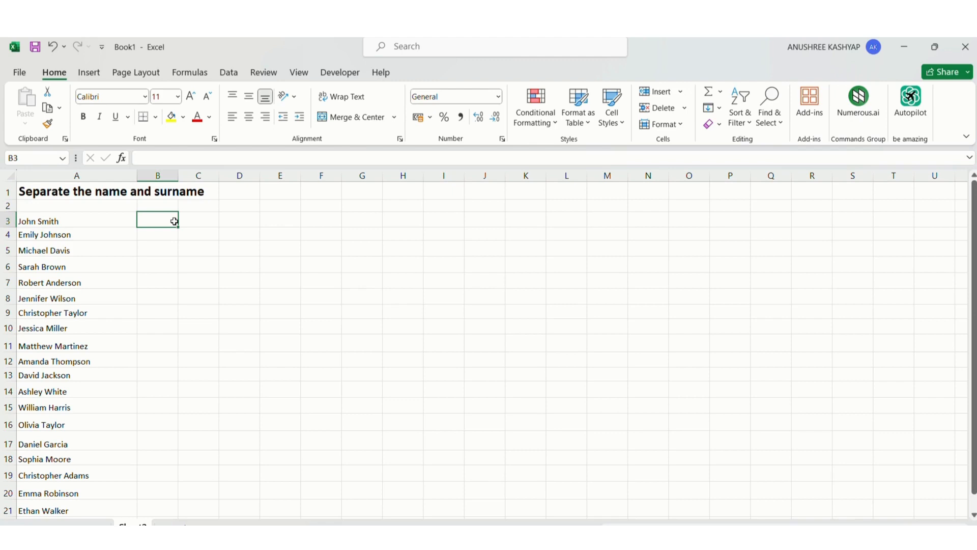
type("=")
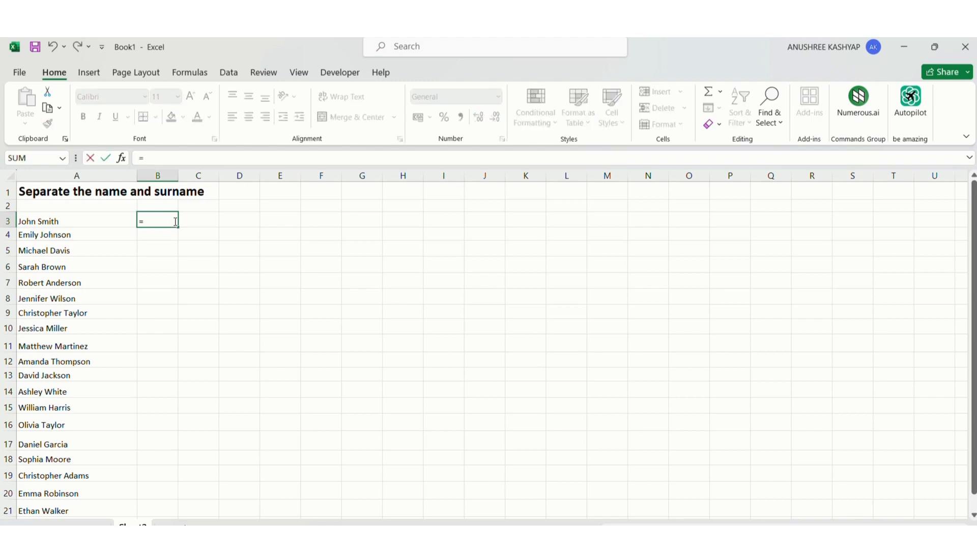
type("l")
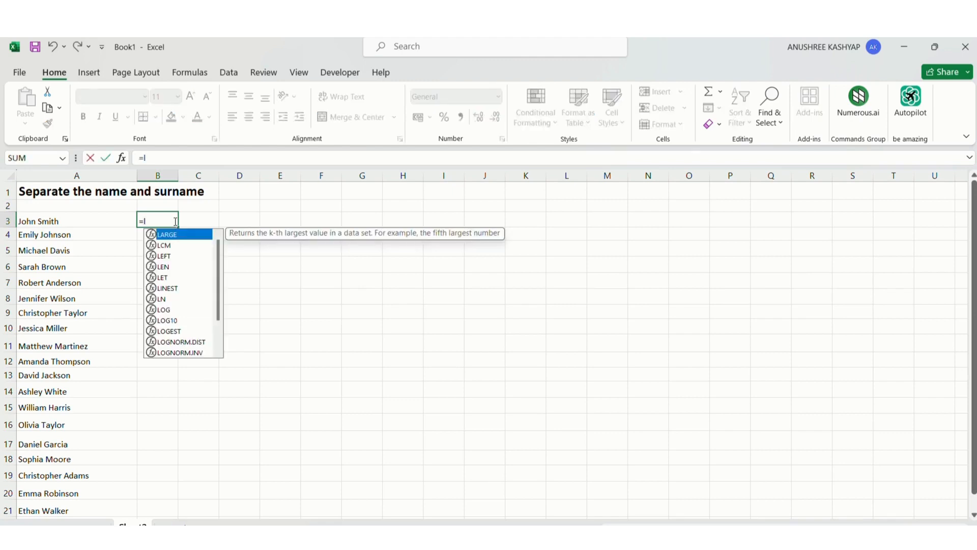
type("eft")
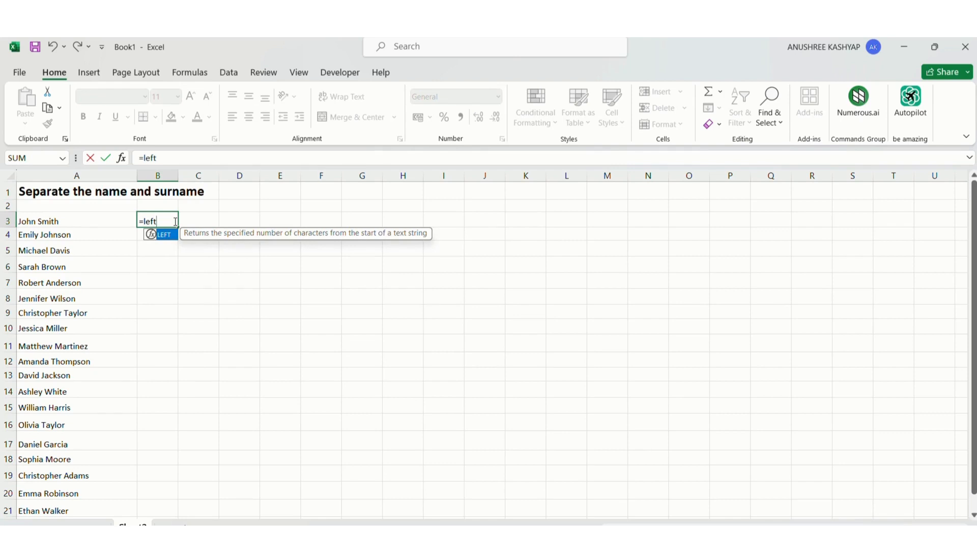
type("(")
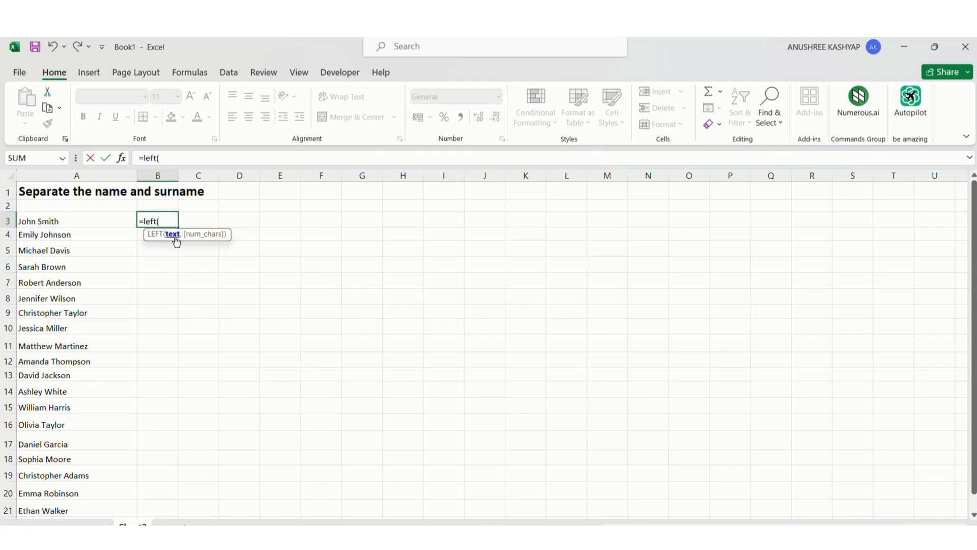
left_click(63, 225)
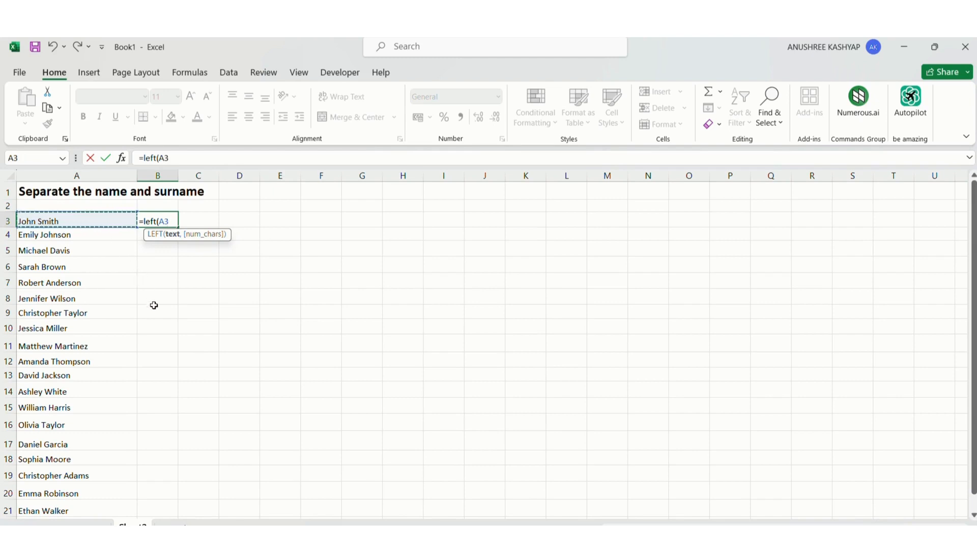
type(",")
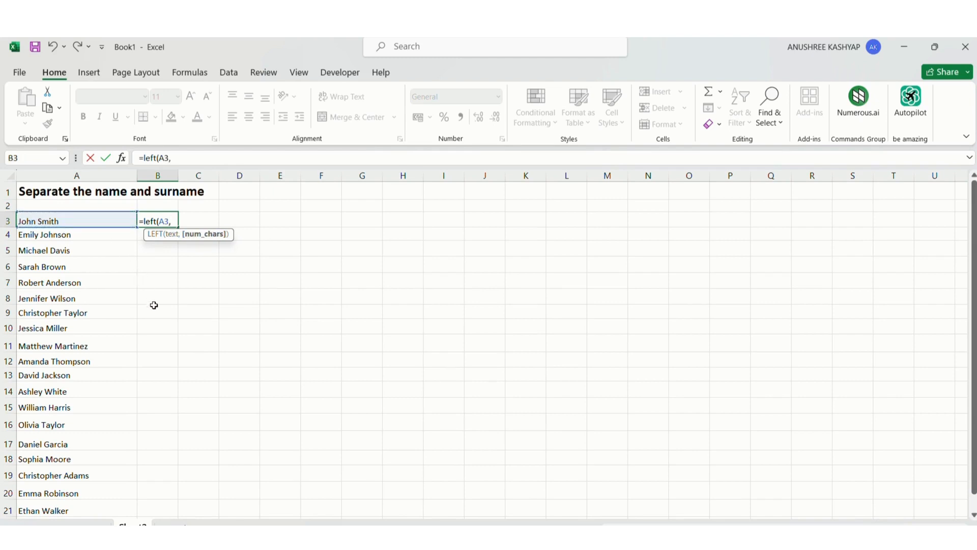
type(" Fi")
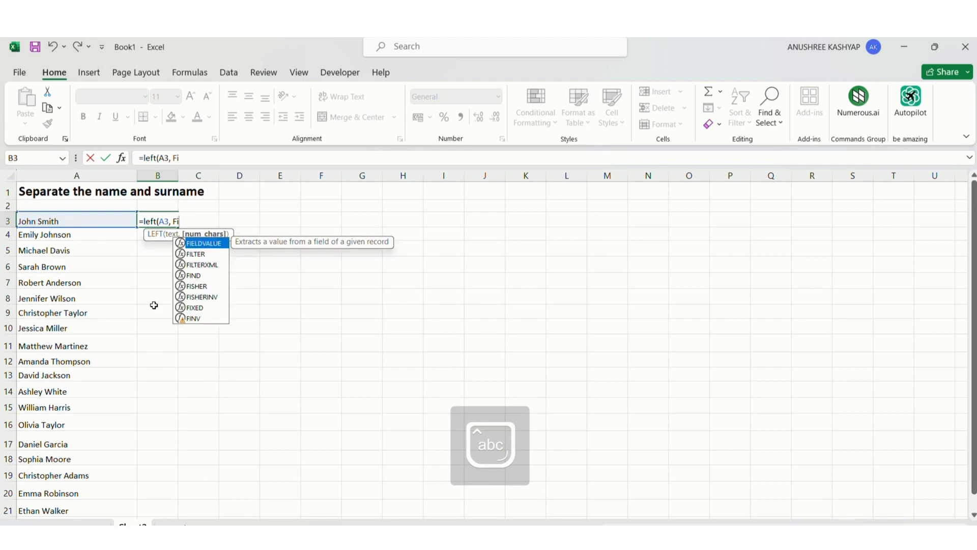
type("nd(")
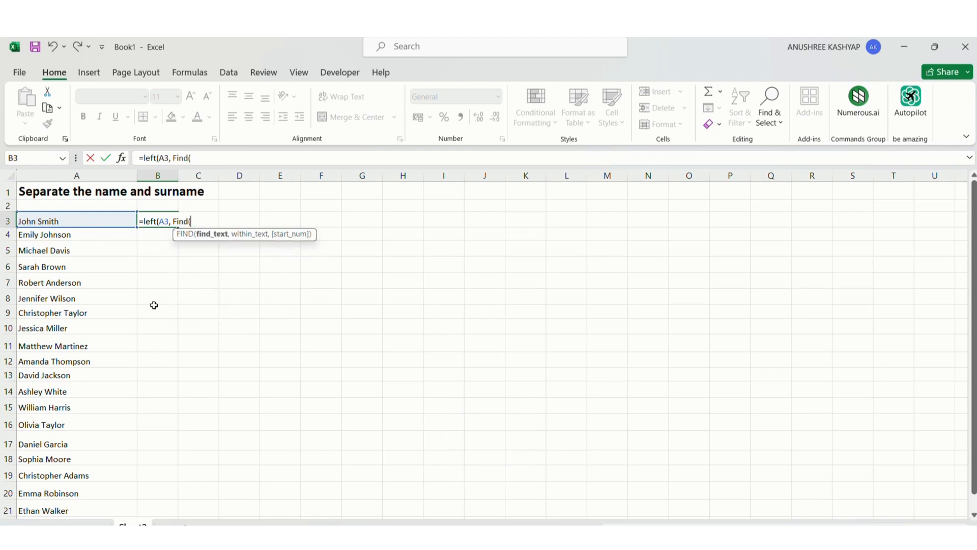
type("\" \"")
type(",")
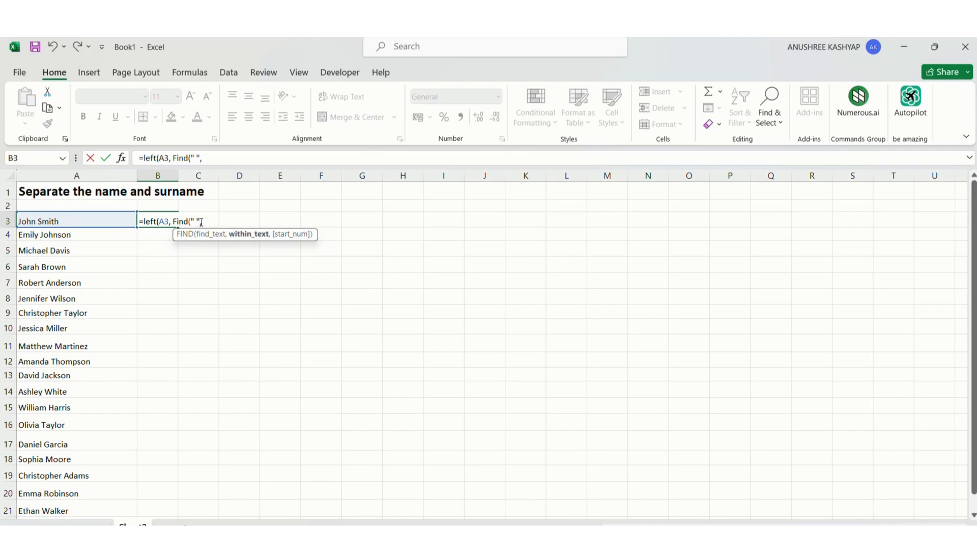
left_click(83, 221)
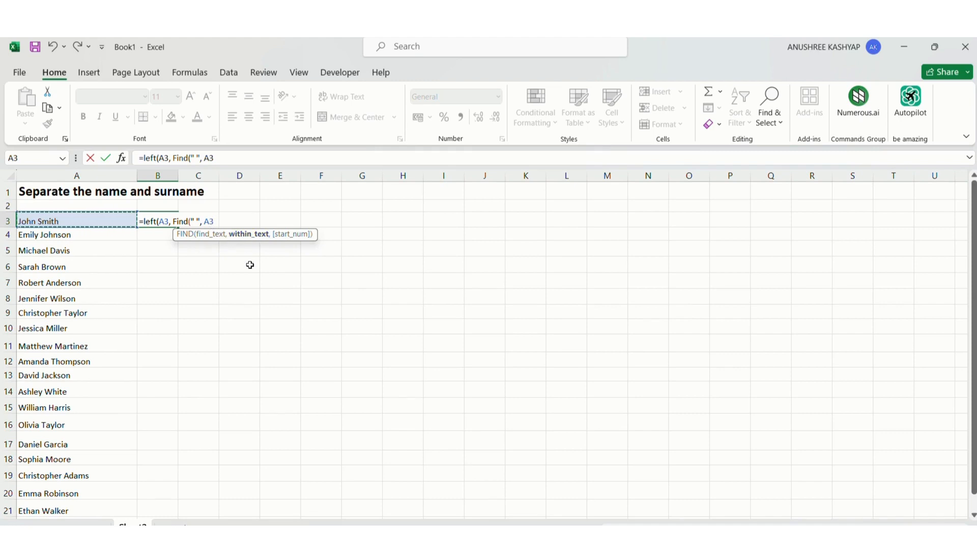
type(")")
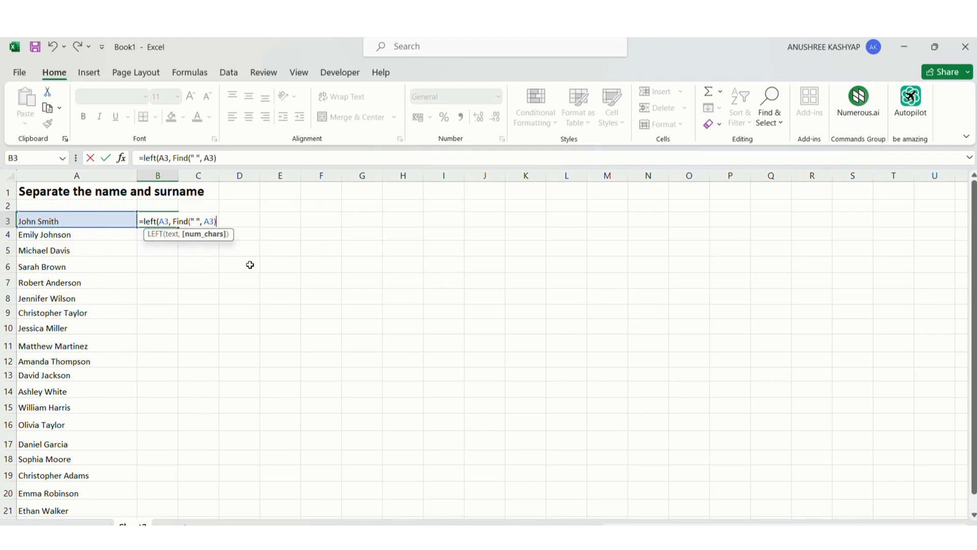
type(" -1")
key("Return")
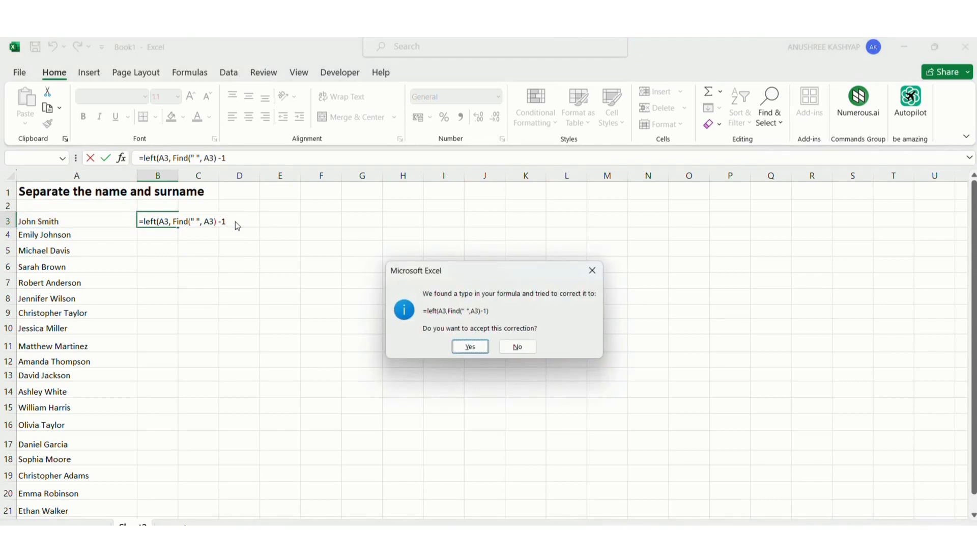
left_click(465, 344)
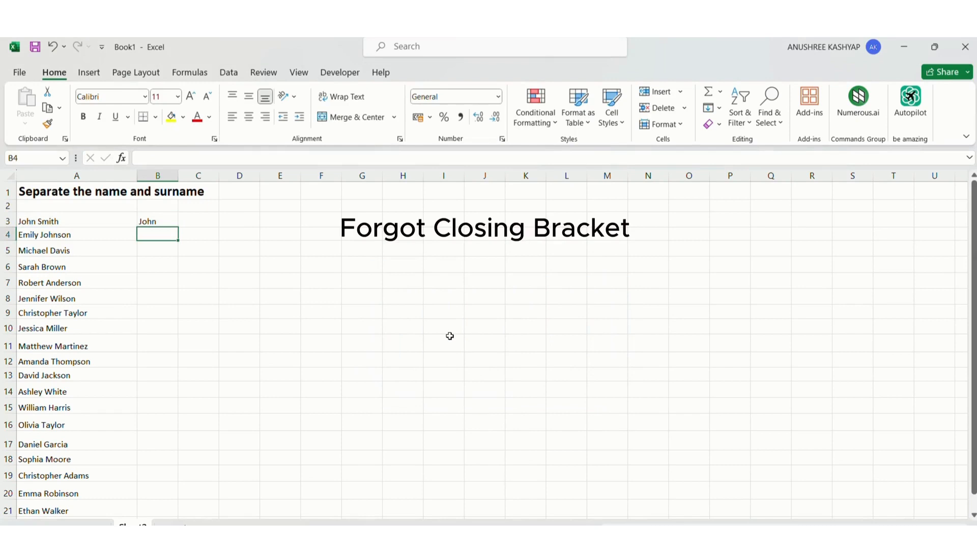
Widen column B and fill the first-name formula from B3 down alongside the list of full names
left_click(198, 219)
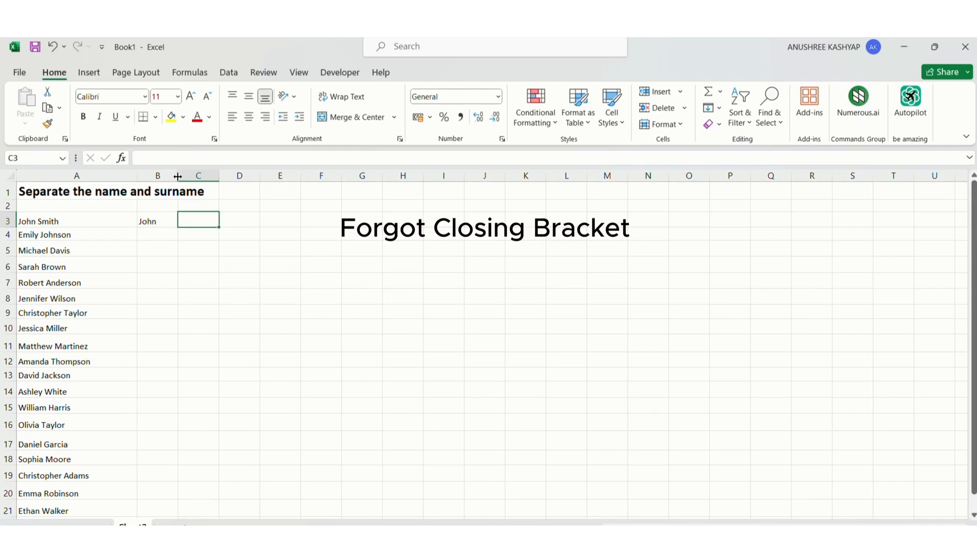
left_click_drag(178, 177, 206, 176)
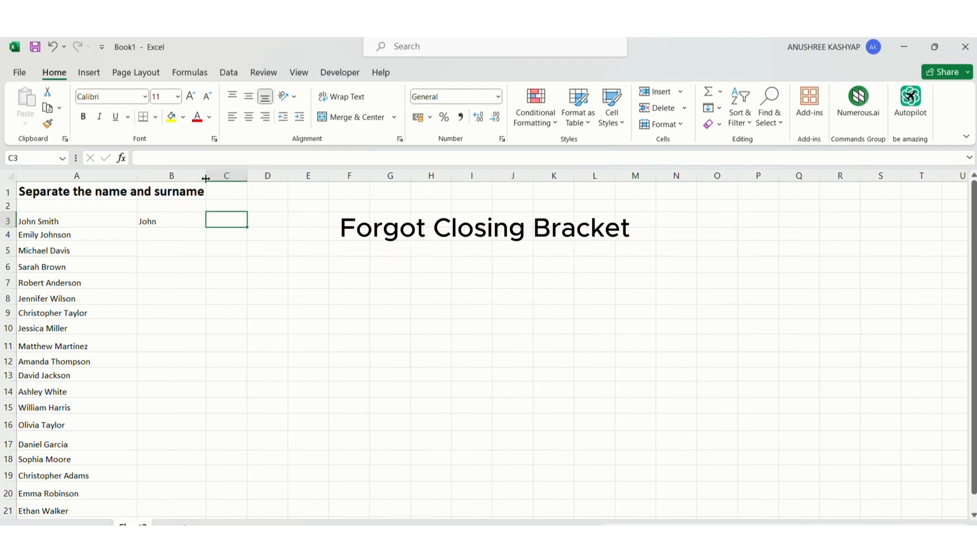
left_click(173, 223)
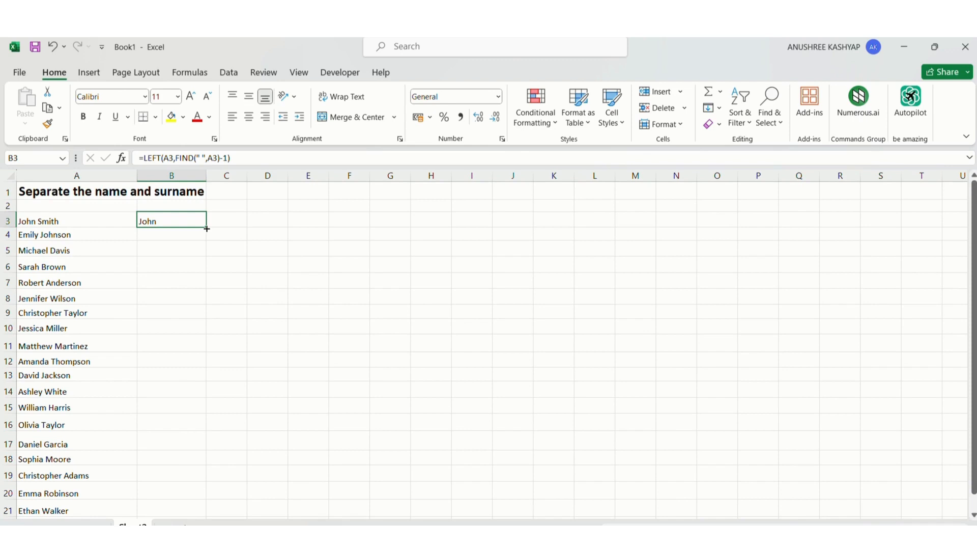
left_click_drag(207, 228, 220, 504)
scroll(296, 414, "up", 1)
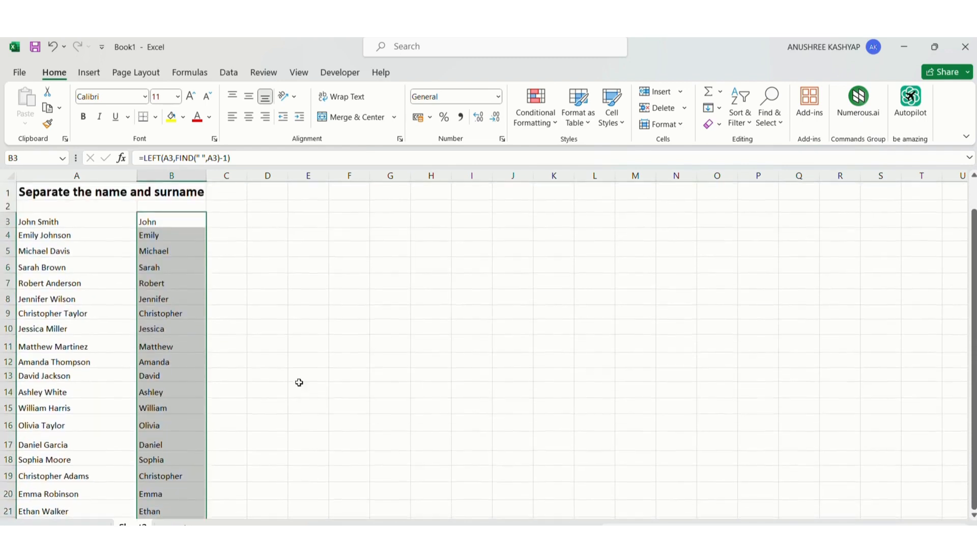
Widen column C and start the surname formula in cell C3 with =RIGHT(A3, LEN(A3)
left_click(228, 222)
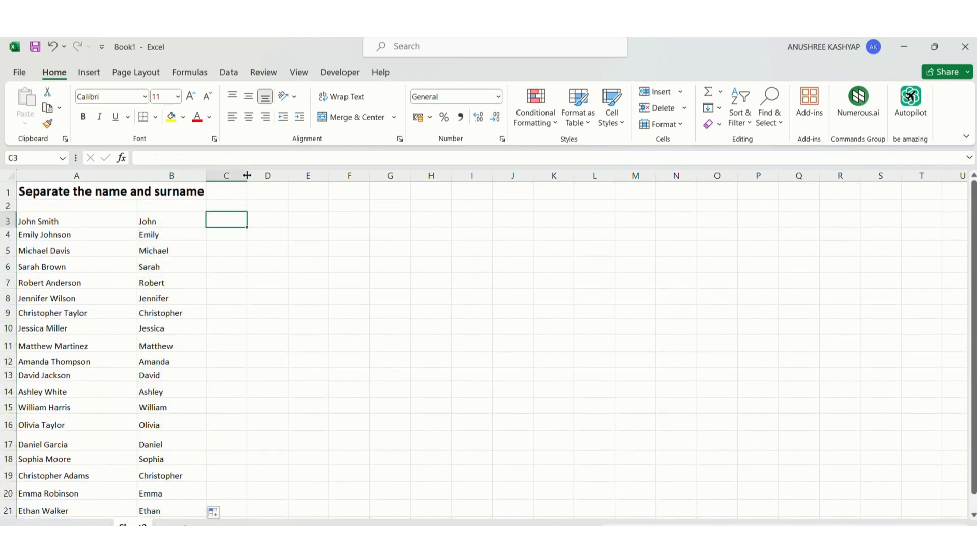
left_click_drag(247, 175, 271, 181)
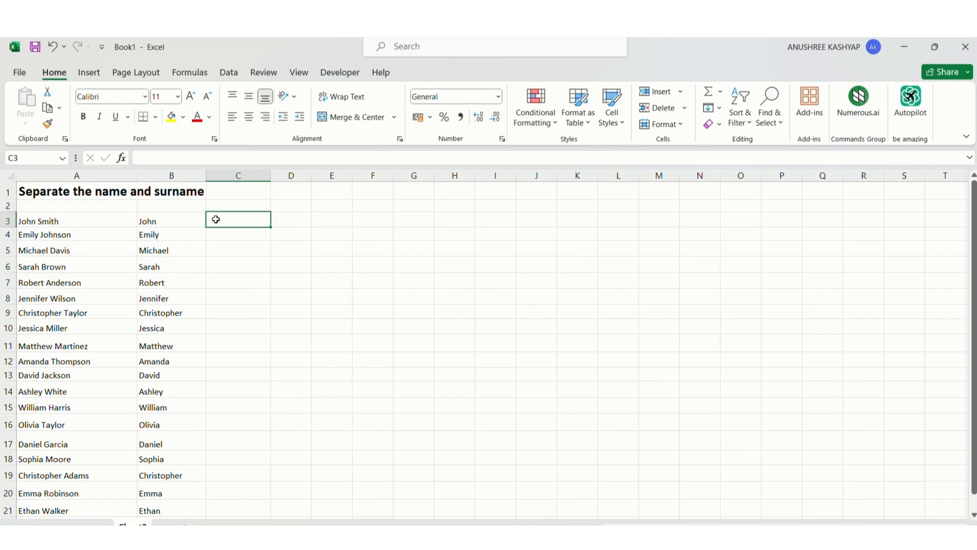
type("=r")
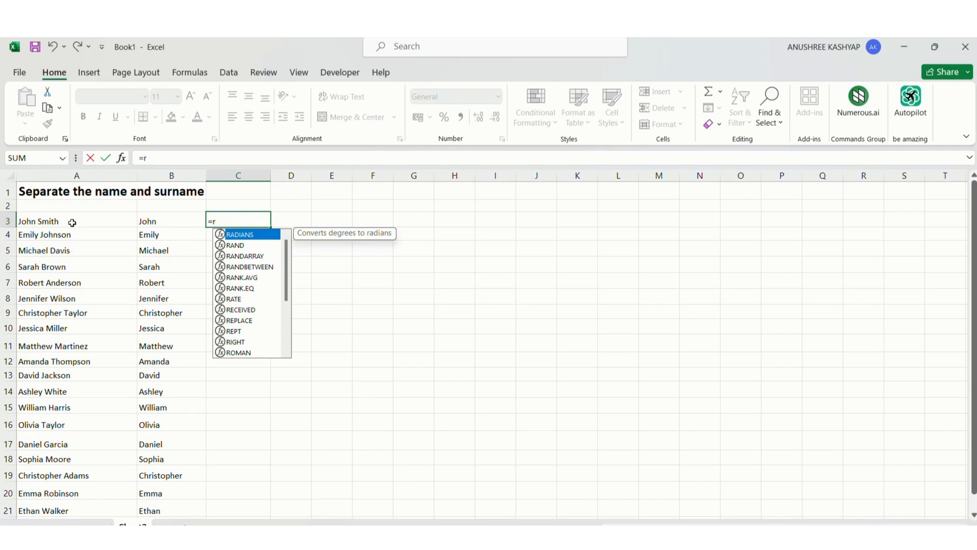
type("igh")
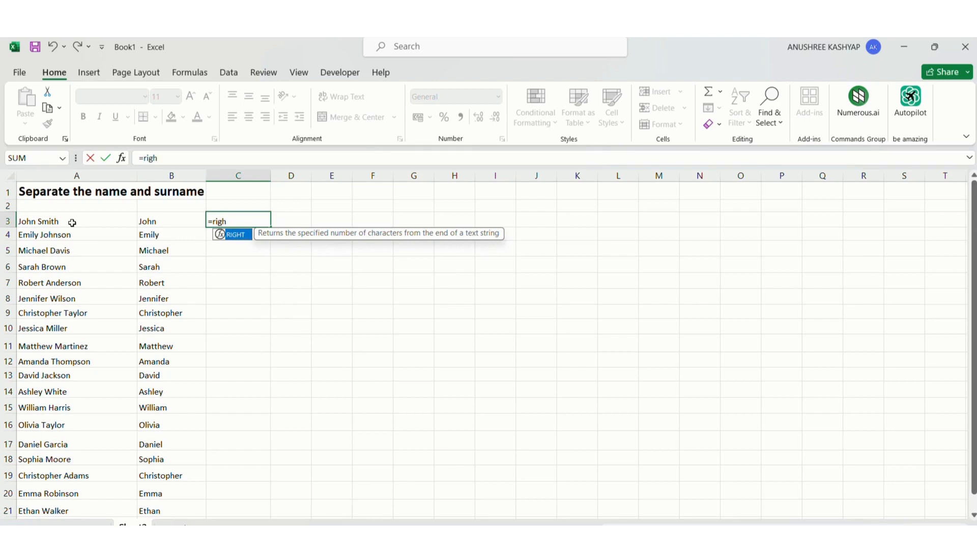
type("t(")
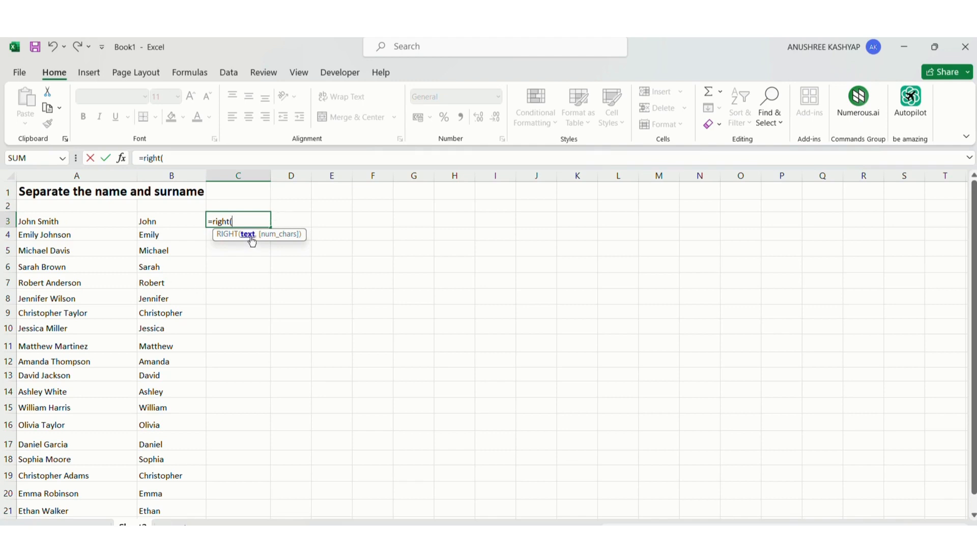
left_click(73, 229)
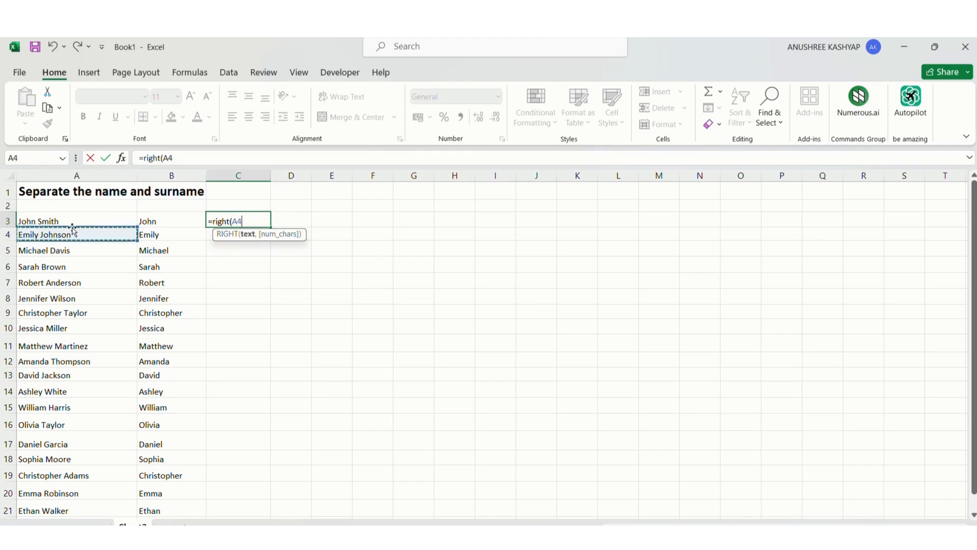
left_click(72, 219)
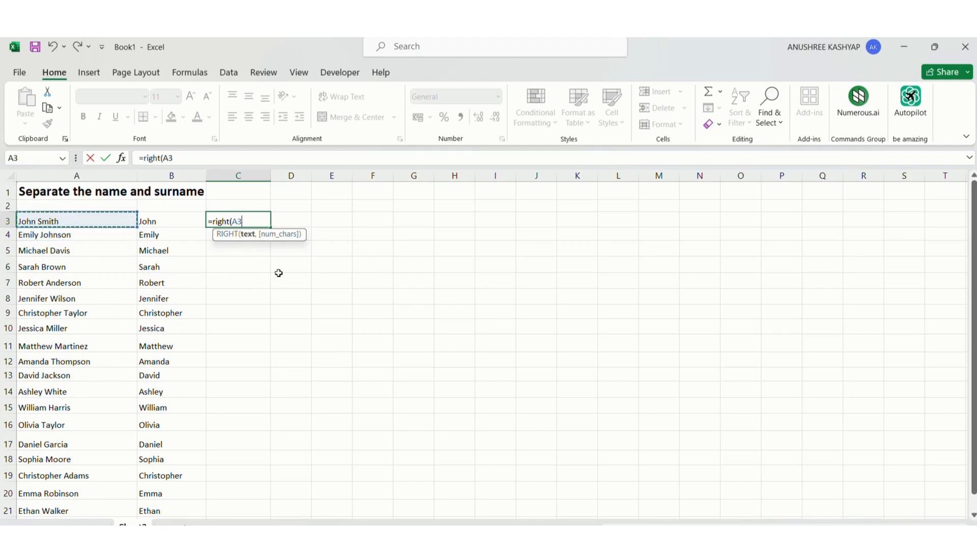
type(",")
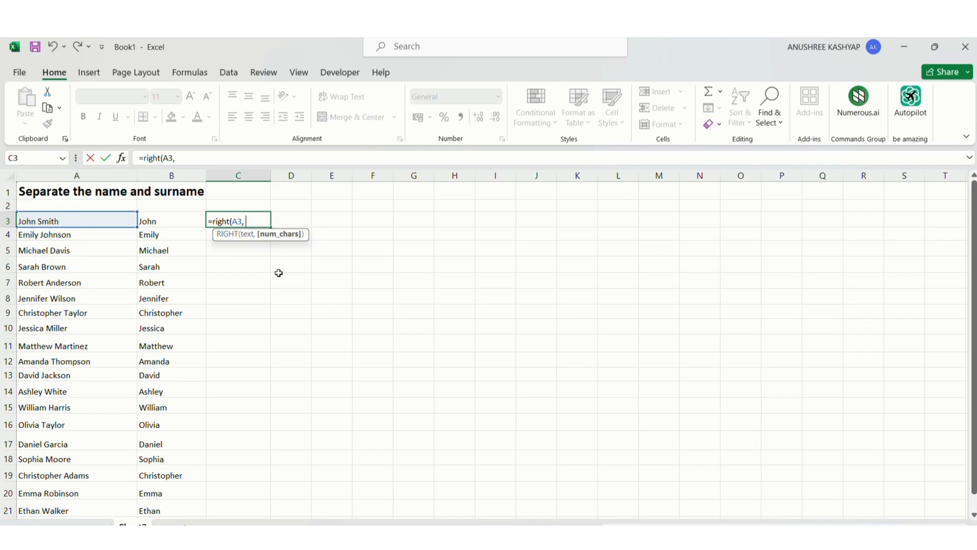
type(" le")
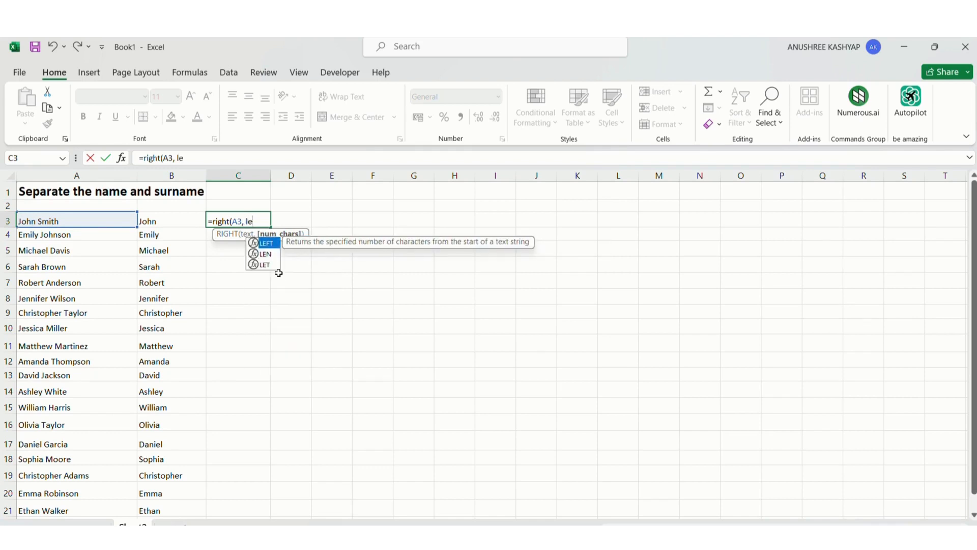
type("n")
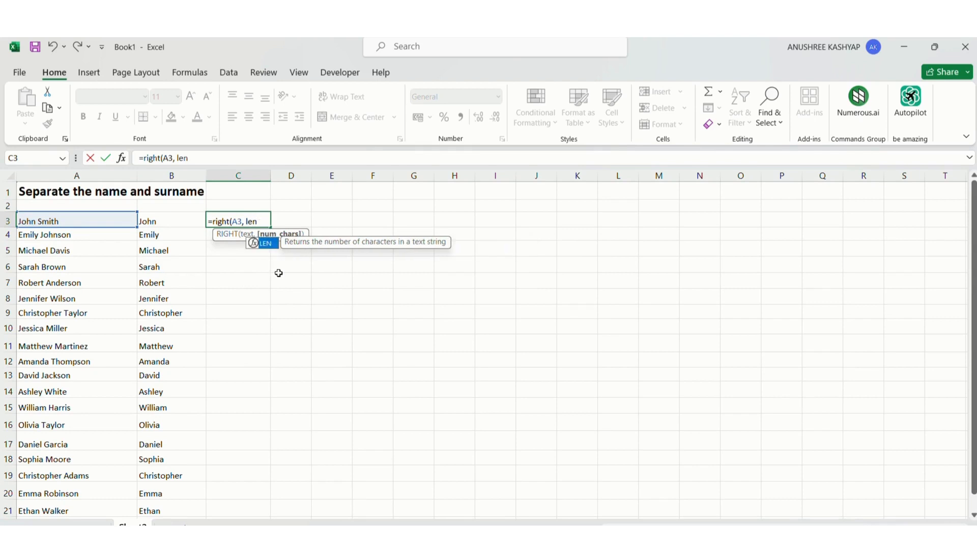
type("(")
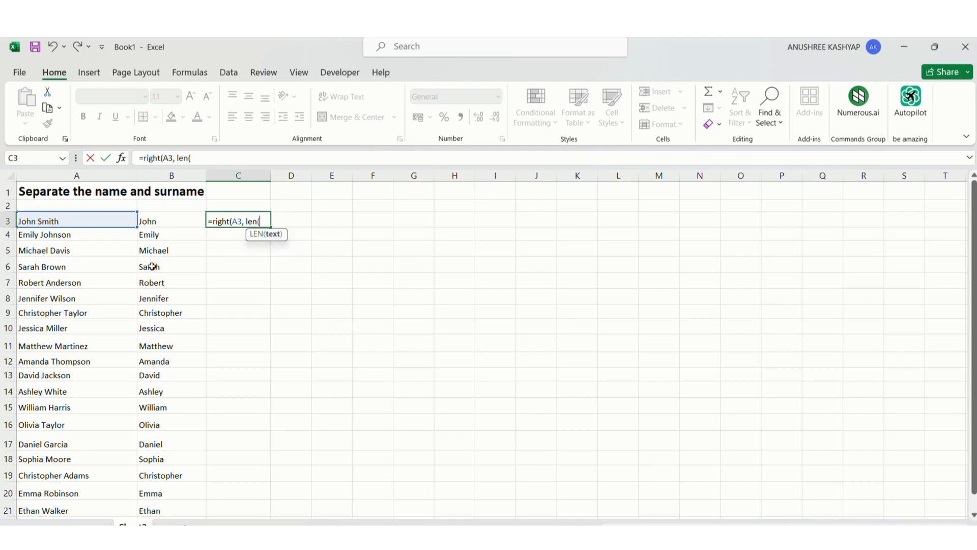
left_click(57, 221)
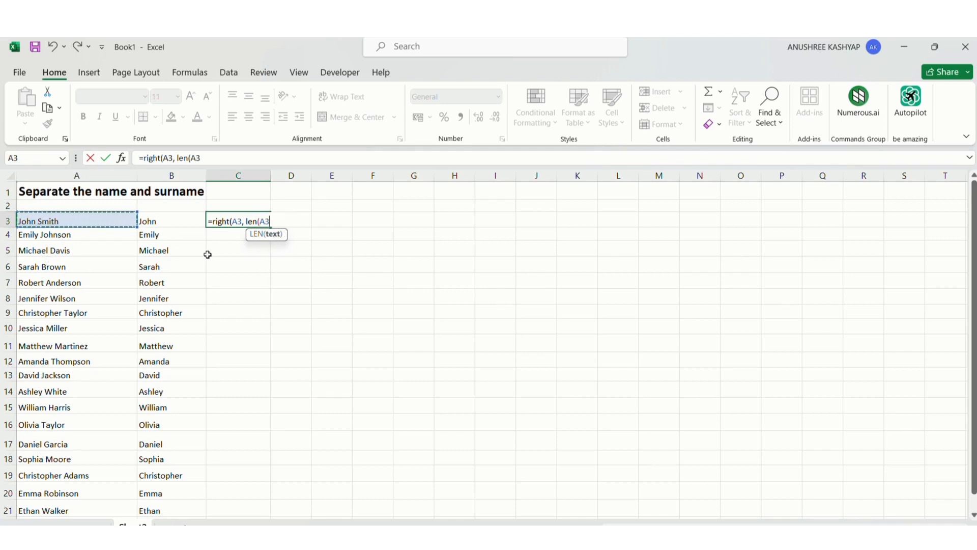
type(")")
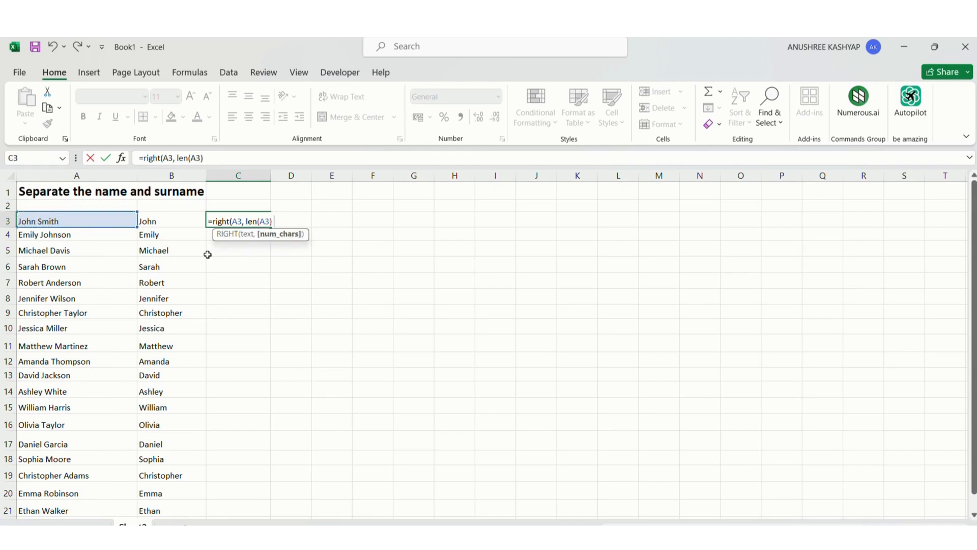
Complete the C3 formula by subtracting FIND(" ", A3) from the text length, giving =RIGHT(A3, LEN(A3) - FIND(" ", A3))
type(" - Fin")
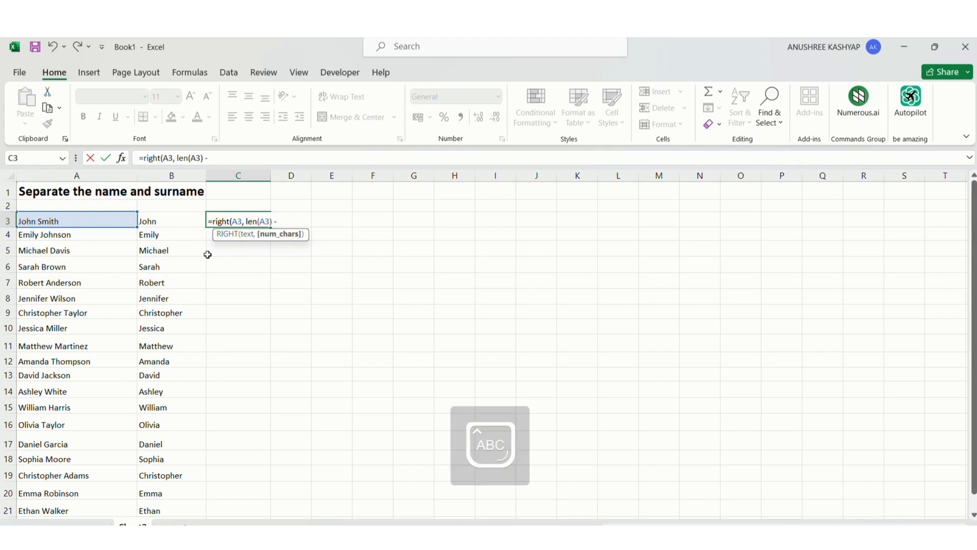
type("d")
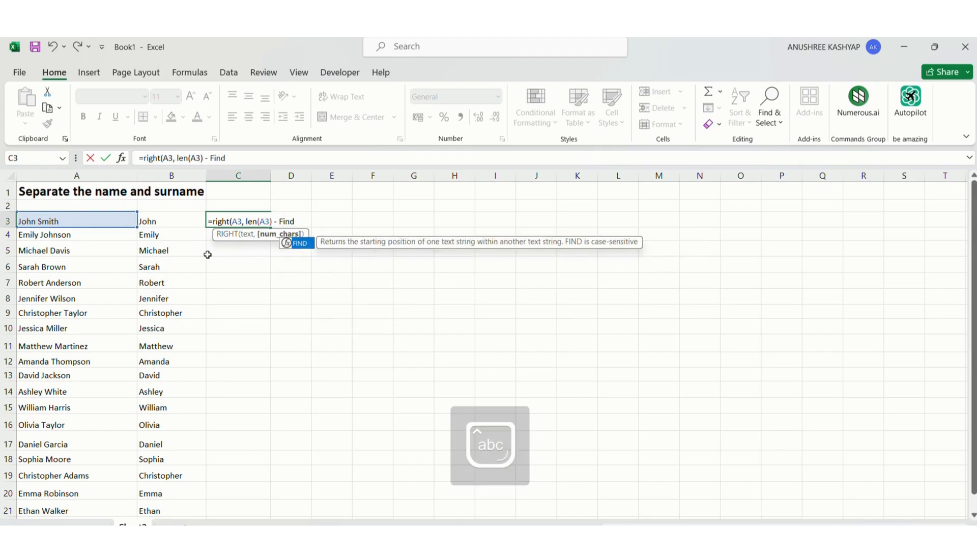
type("(")
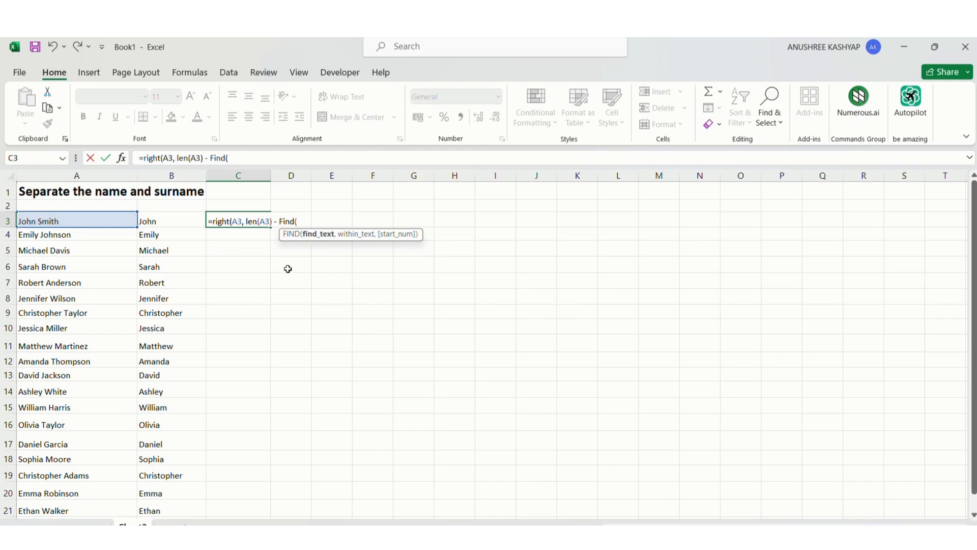
left_click(84, 223)
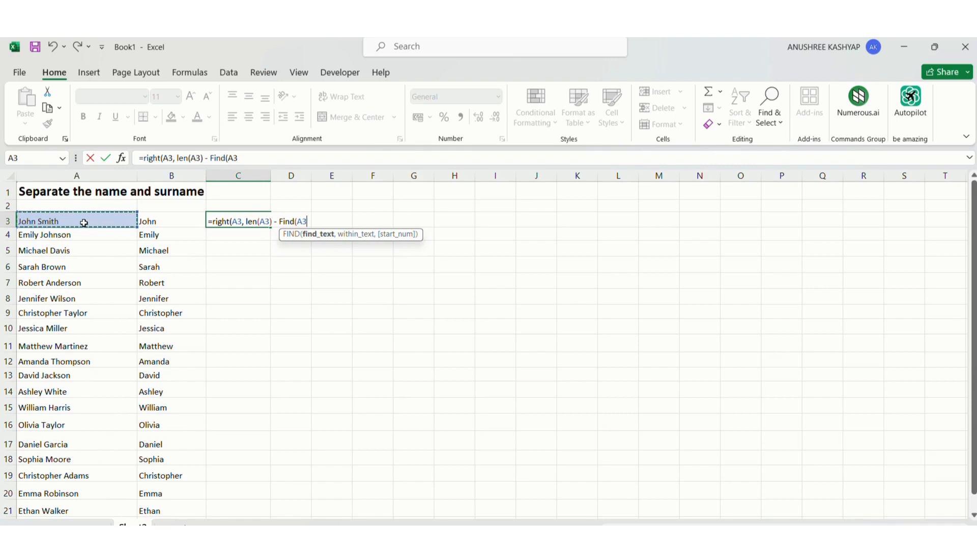
key("BackSpace")
key("BackSpace")
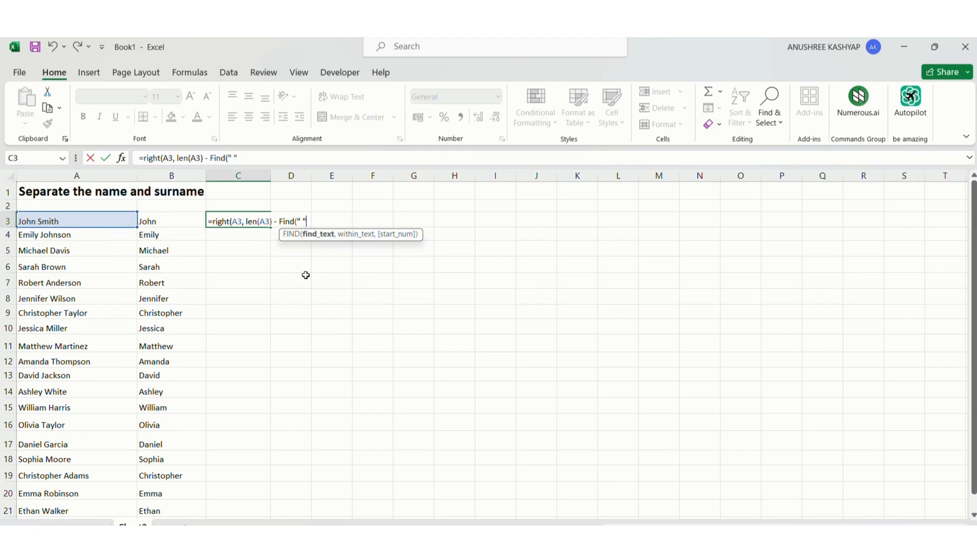
type("\" \",")
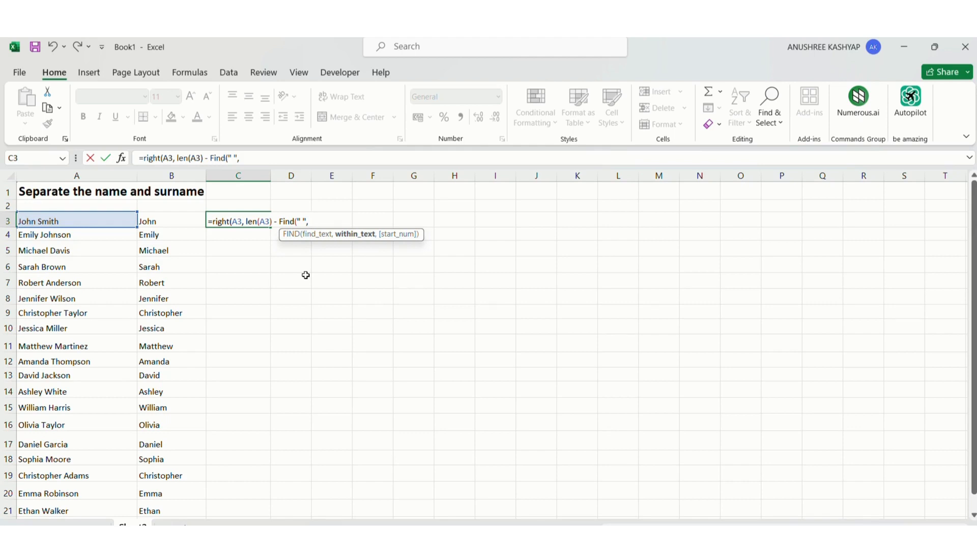
left_click(78, 223)
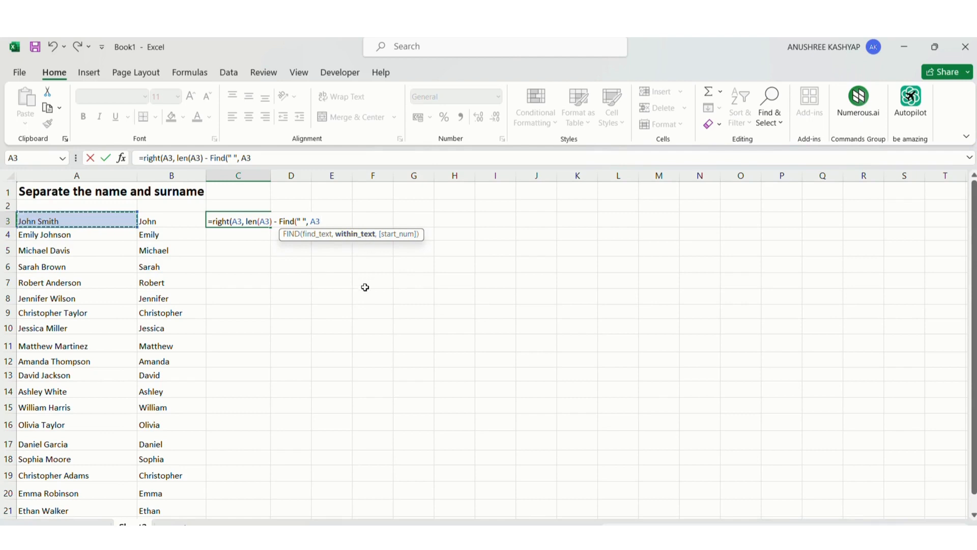
type(")")
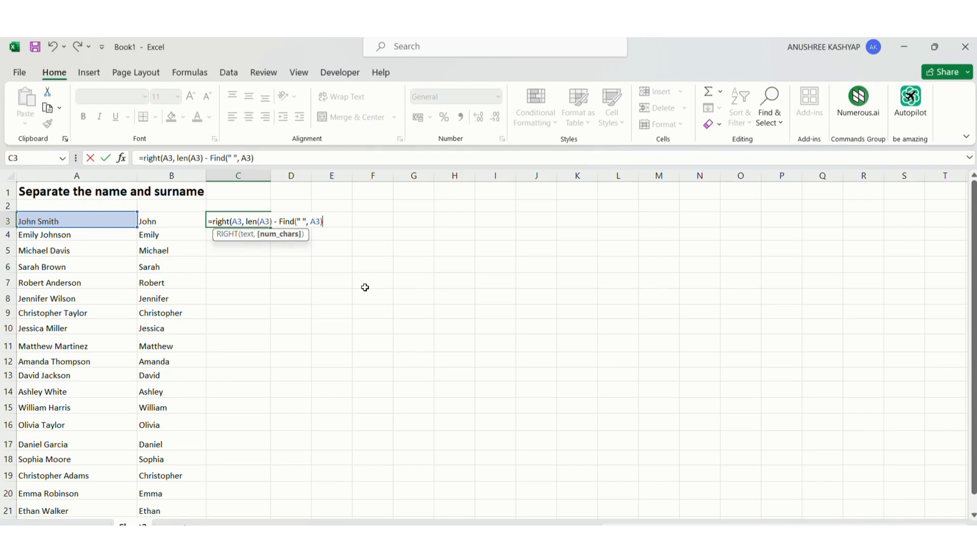
type(")")
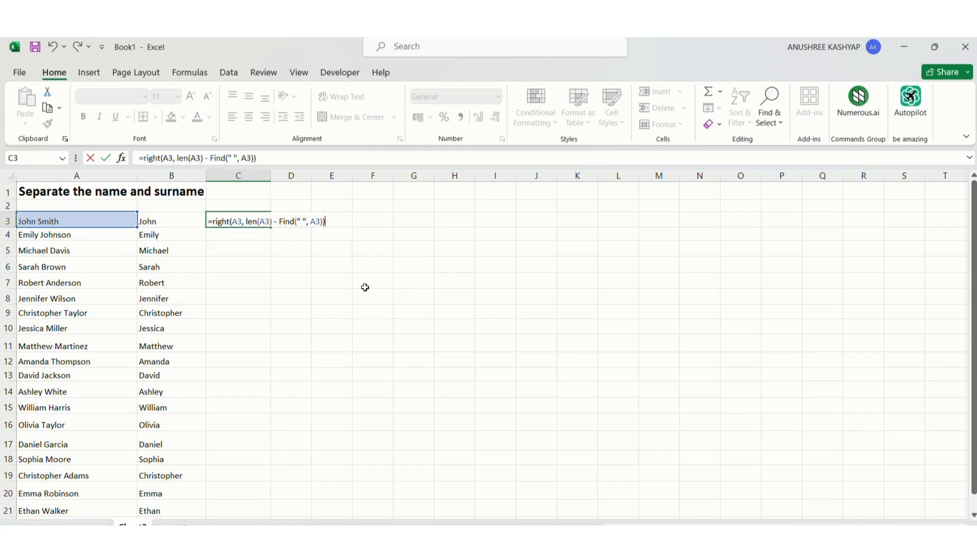
key("Return")
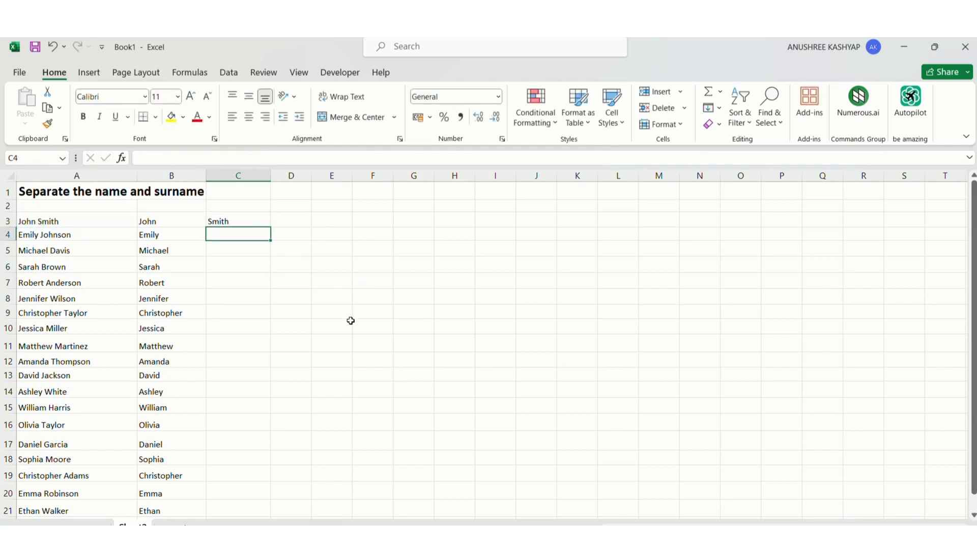
Fill the surname formula from C3 down to C22 alongside the full names
scroll(351, 320, "down", 1)
scroll(351, 321, "down", 1)
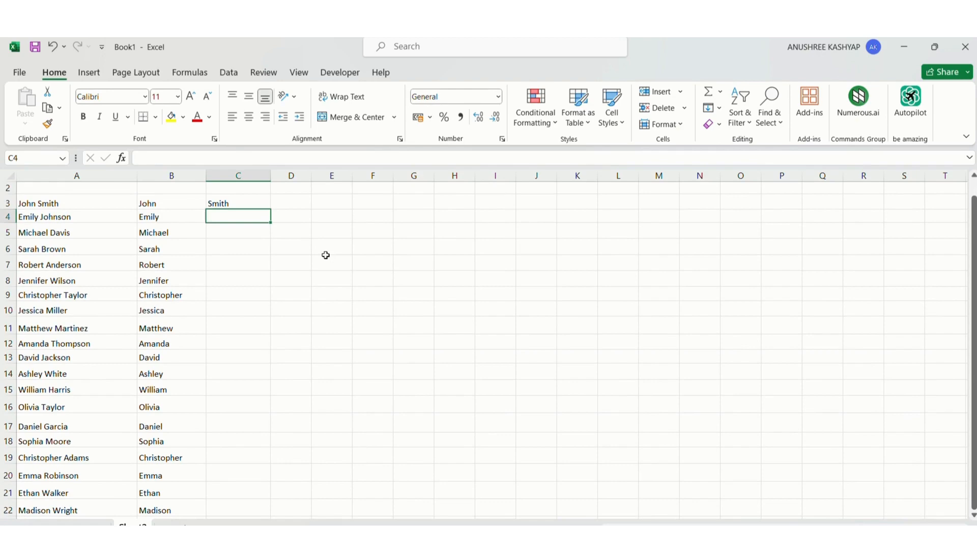
scroll(286, 233, "up", 2)
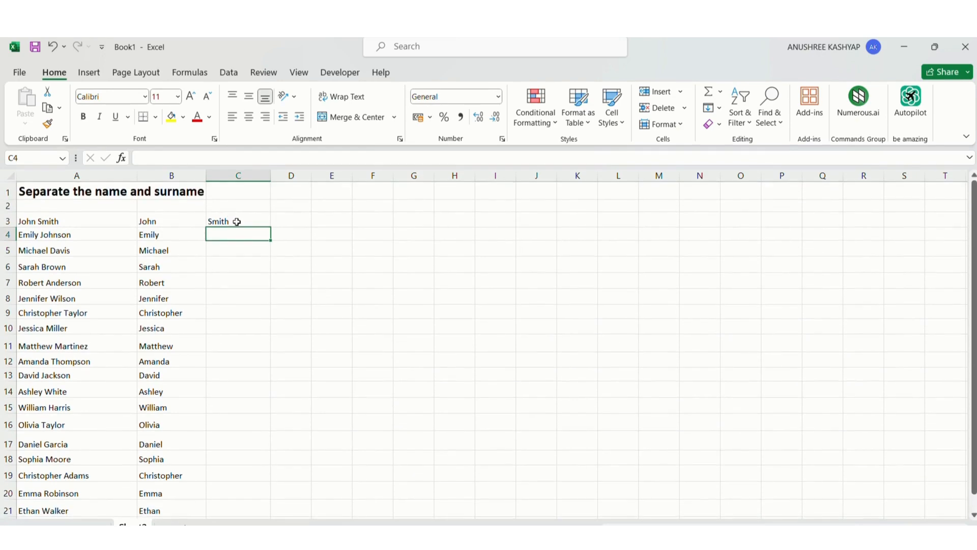
left_click(236, 221)
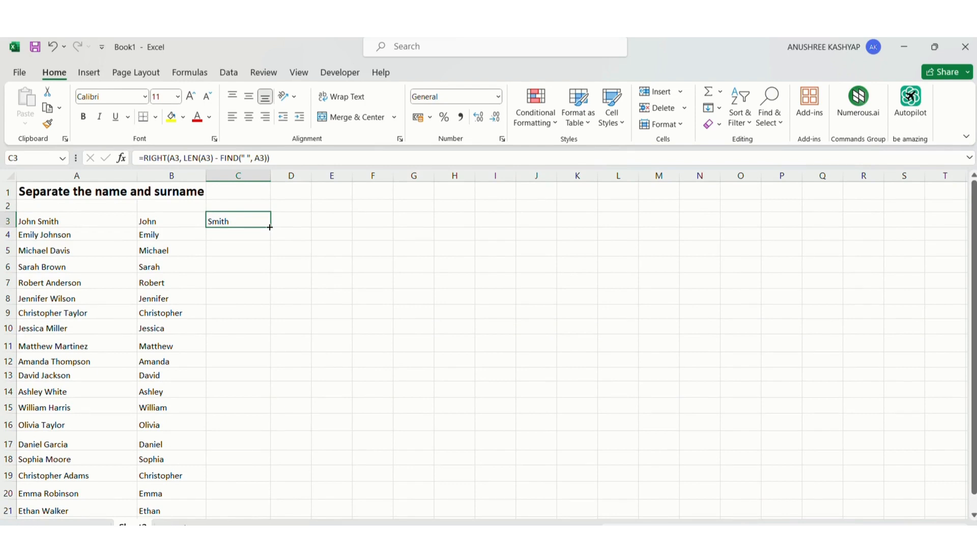
mouse_move(270, 227)
left_mouse_down()
mouse_move(292, 378)
mouse_move(273, 512)
mouse_move(270, 495)
mouse_move(272, 504)
left_mouse_up()
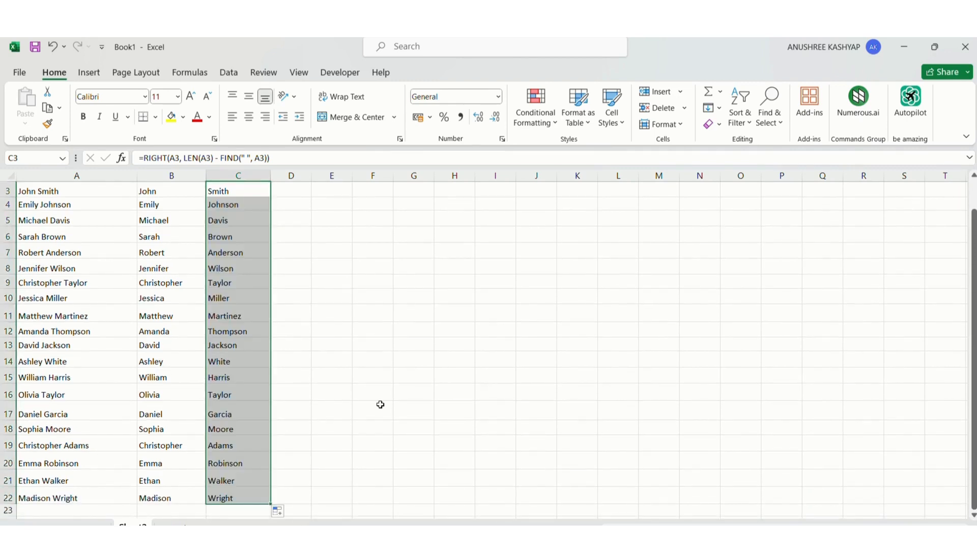
scroll(381, 405, "up", 1)
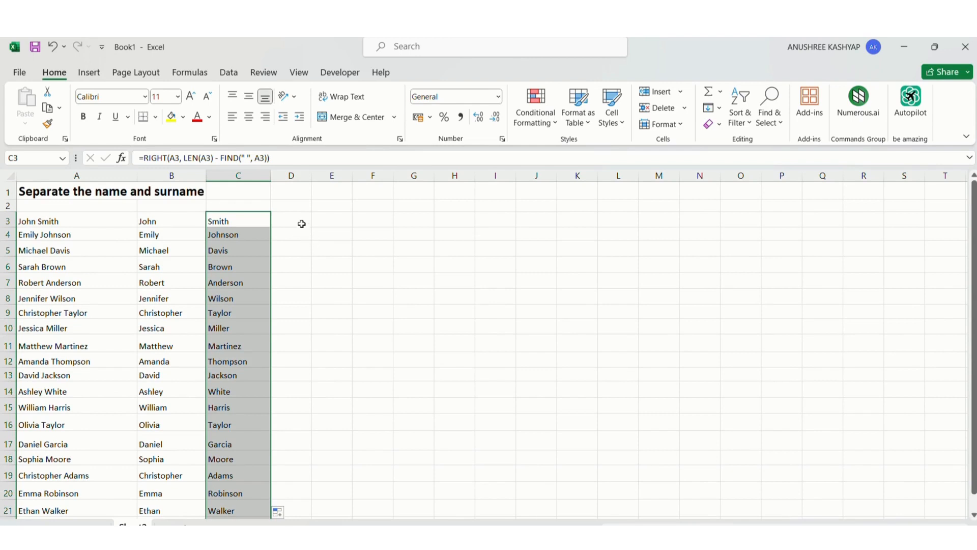
Widen column D to about twice its default width
left_click(302, 224)
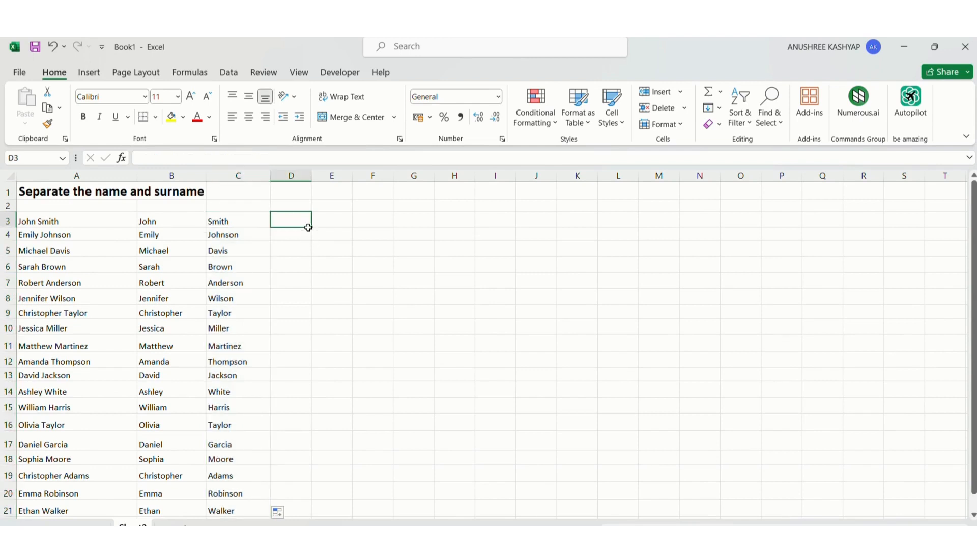
left_click(335, 221)
left_click_drag(312, 176, 349, 182)
left_click(304, 215)
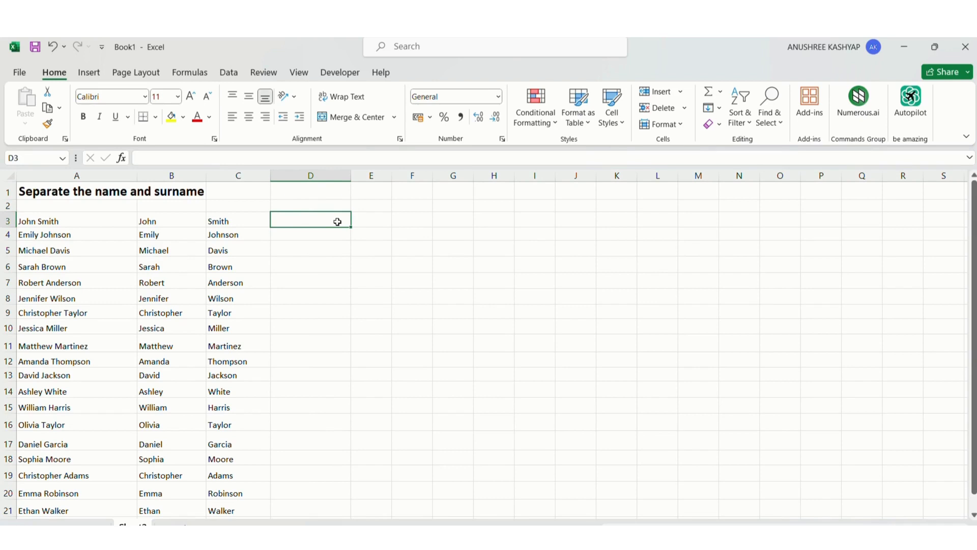
left_click(383, 220)
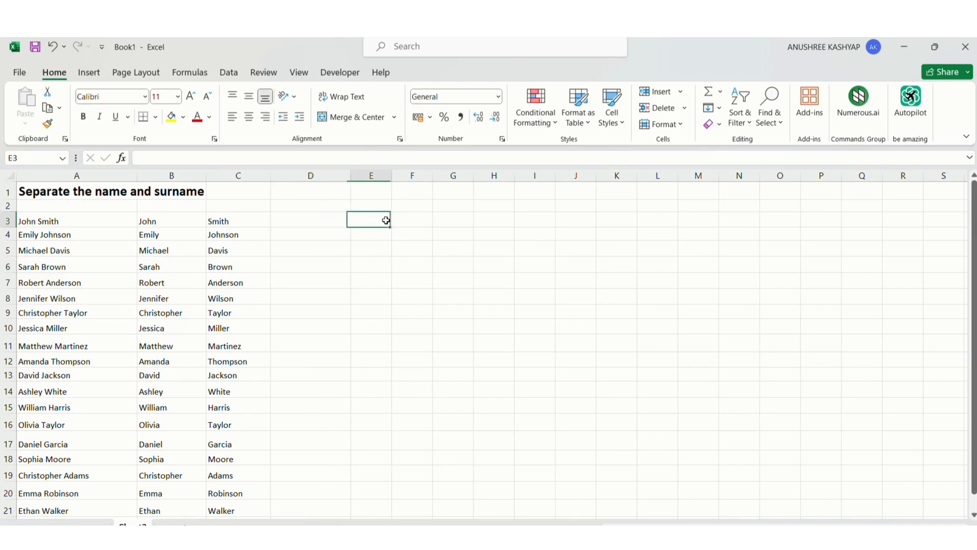
Enter just the first name from A3 as plain text in cell D3
left_click(321, 222)
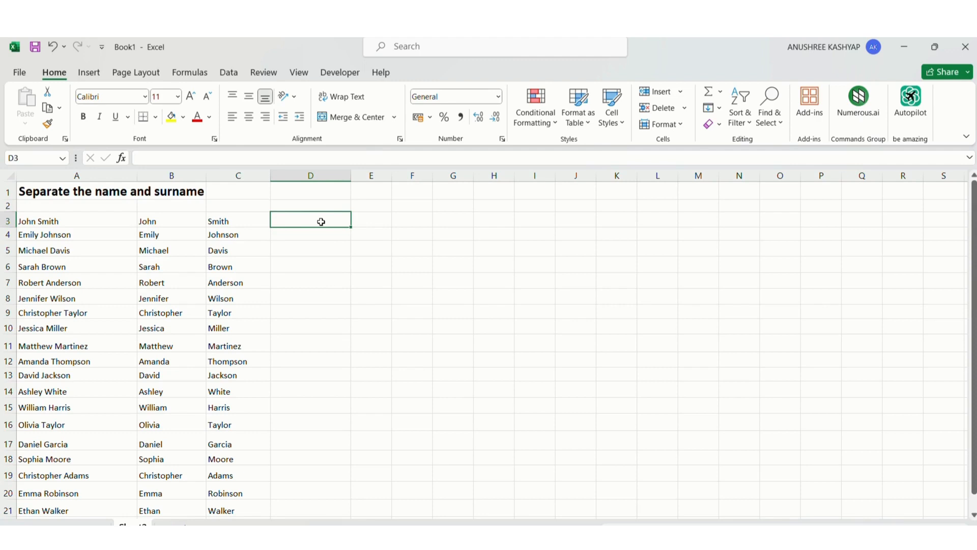
type("=")
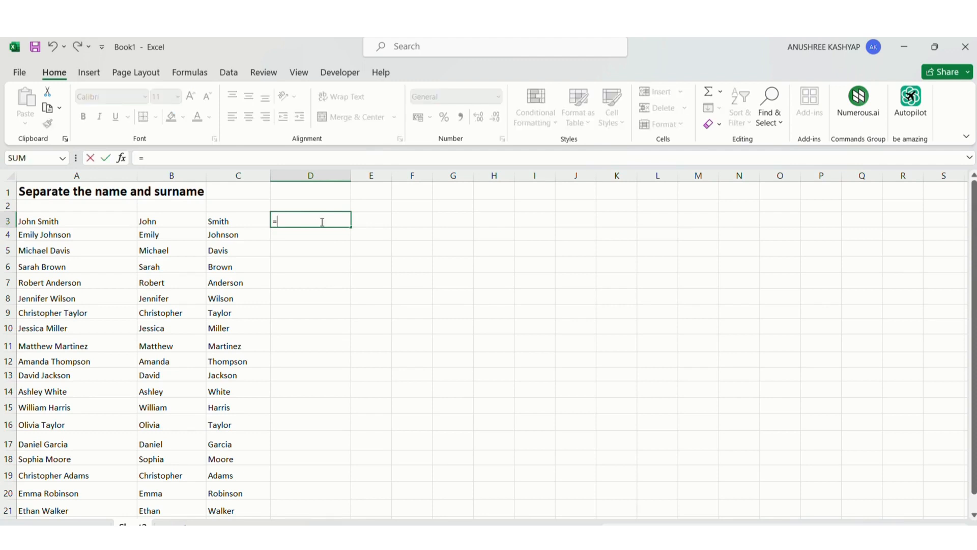
key("Escape")
key("Caps_Lock")
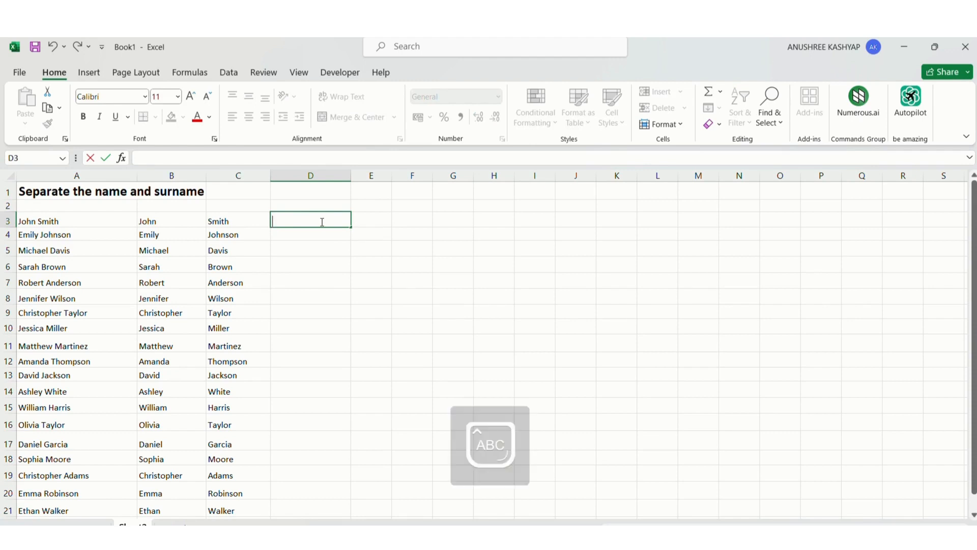
type("J")
key("Caps_Lock")
type("ohn")
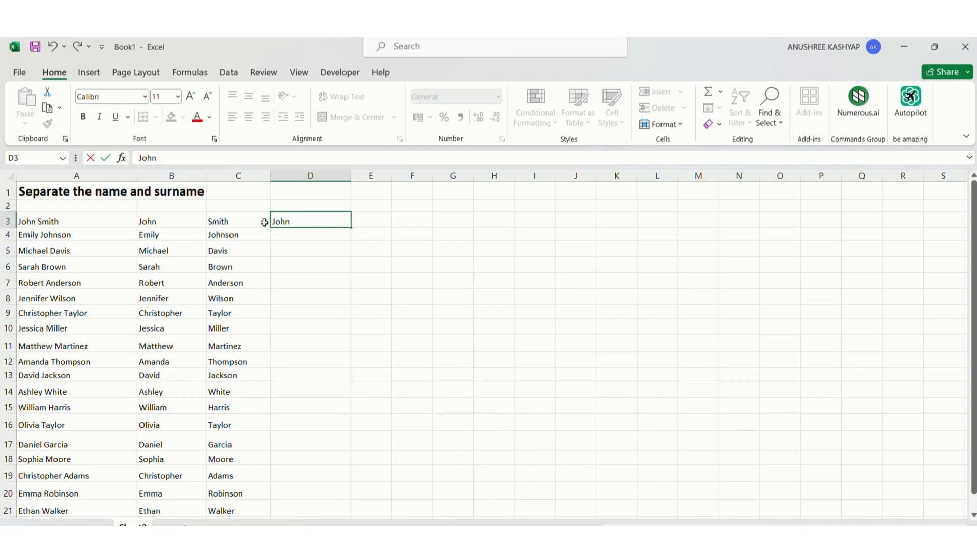
left_click(373, 219)
left_click(329, 223)
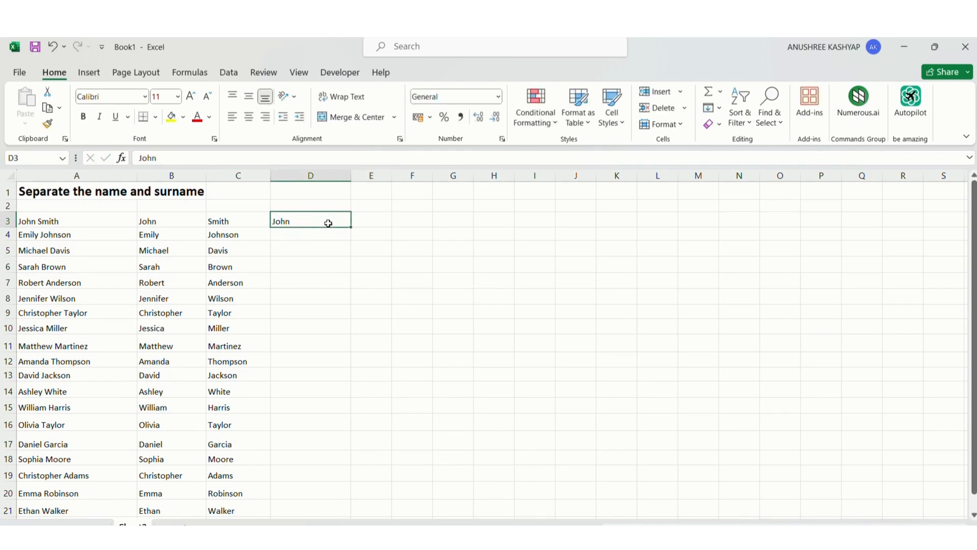
Use Flash Fill on D3:D22 to extract the remaining first names from the D3 example
left_click_drag(329, 223, 331, 496)
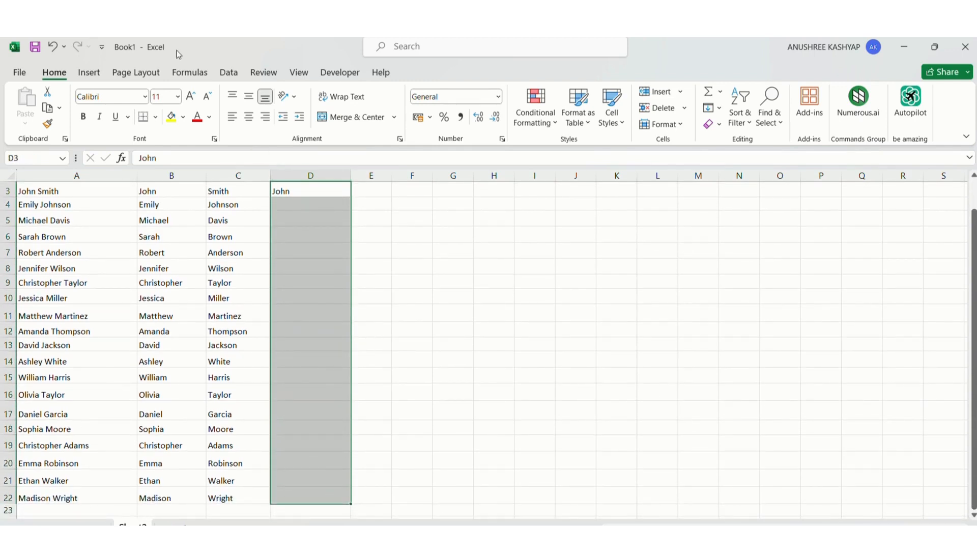
left_click(234, 76)
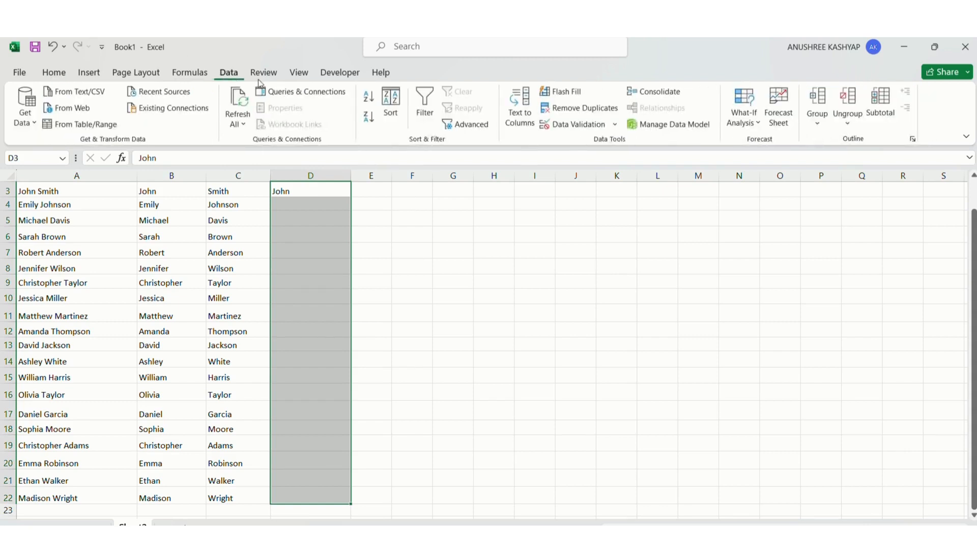
left_click(567, 95)
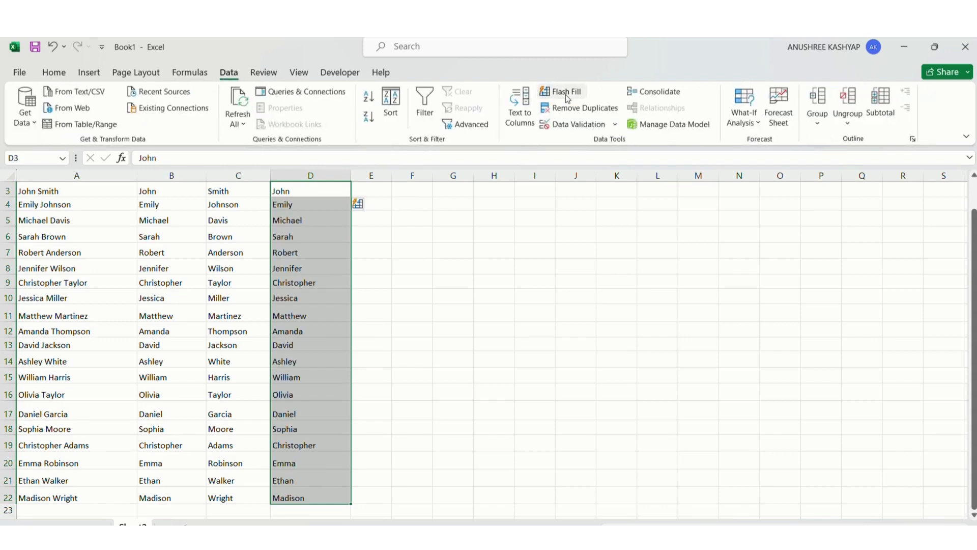
left_click(469, 284)
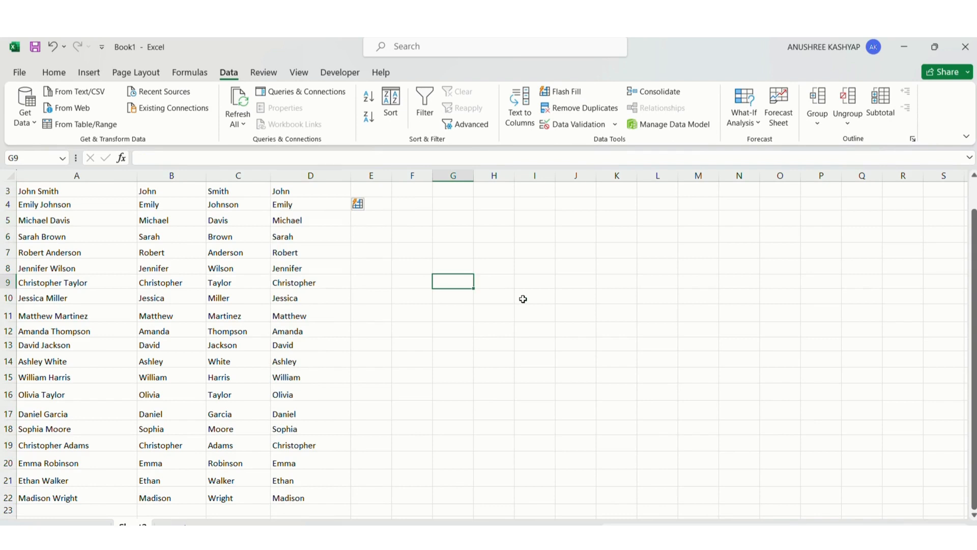
Enter just the surname from A3 as plain text in cell E3 and widen column E to roughly the width of column C
scroll(524, 299, "up", 1)
left_click(363, 224)
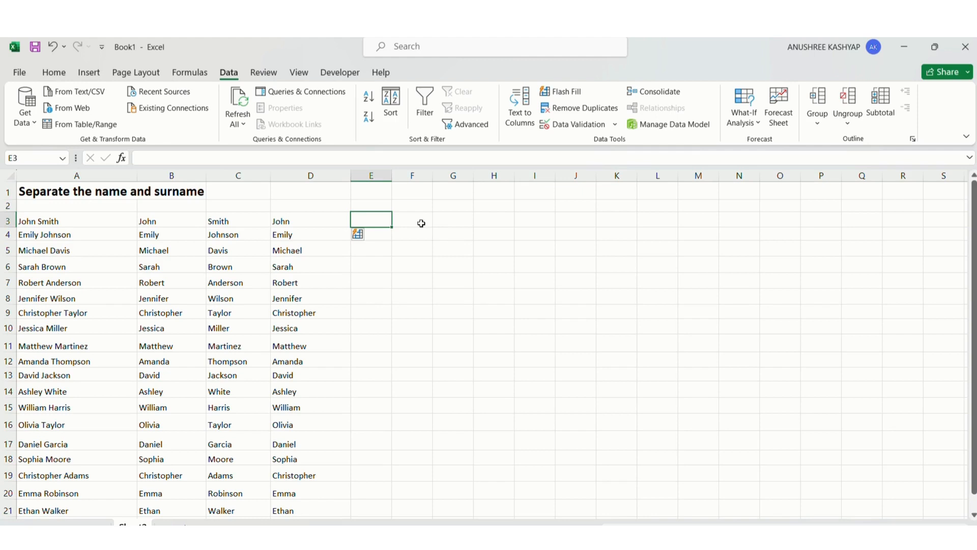
type("S")
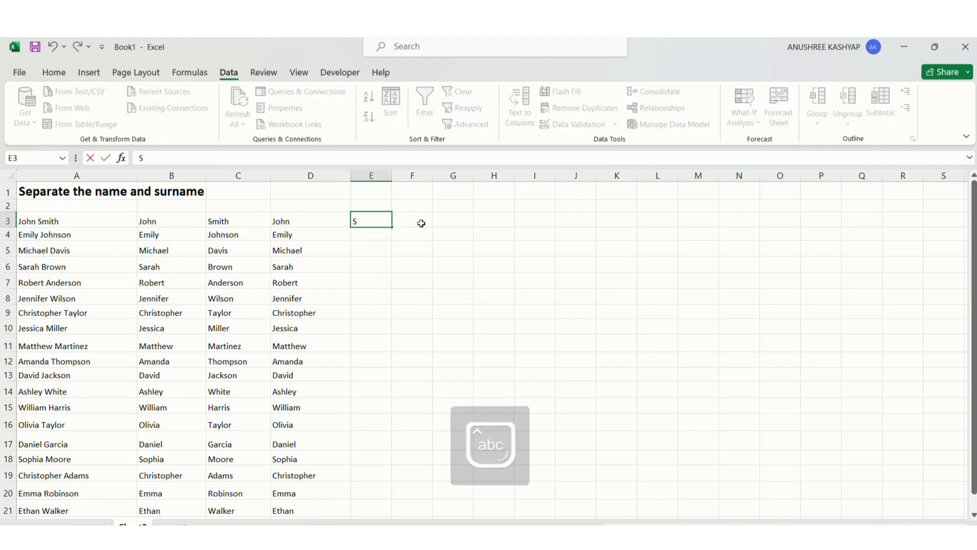
type("mith")
left_click(393, 174)
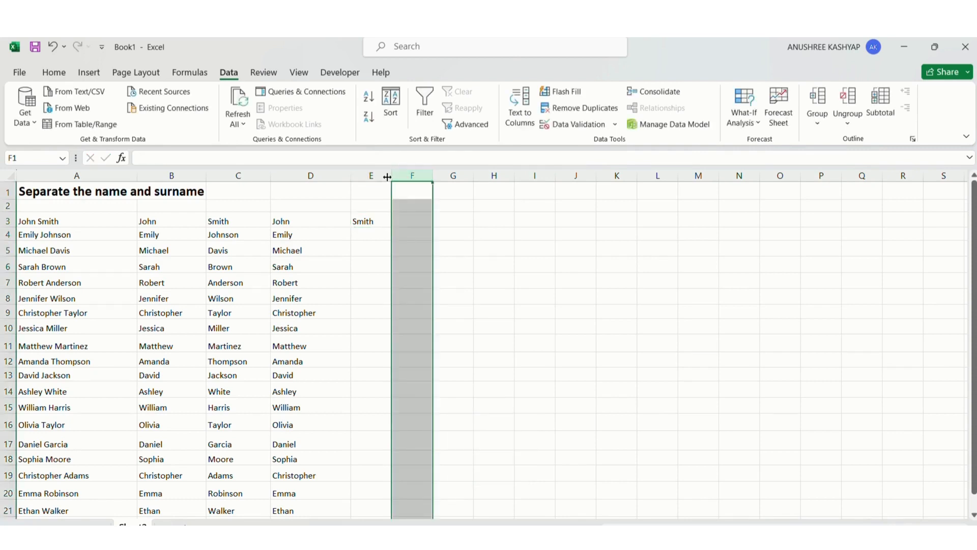
left_click(376, 176)
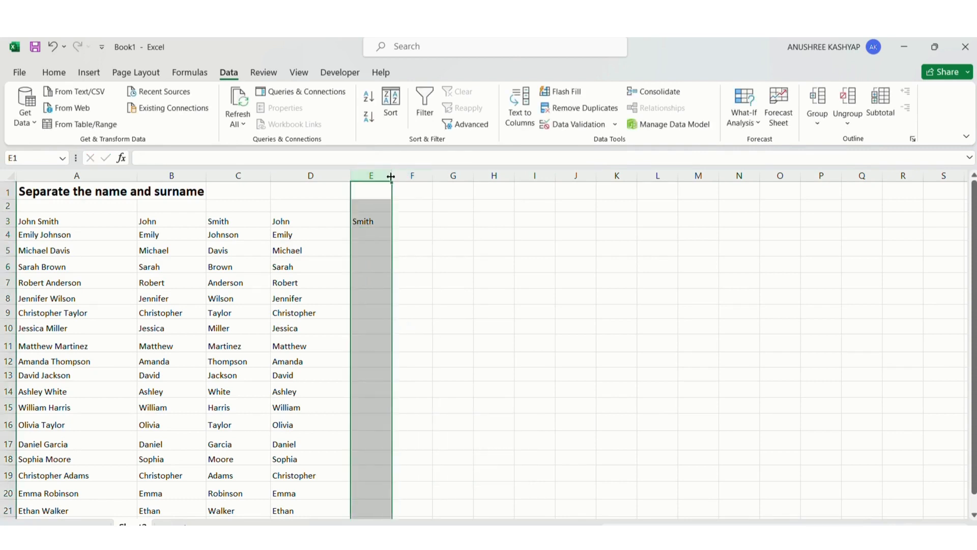
left_click_drag(392, 176, 419, 181)
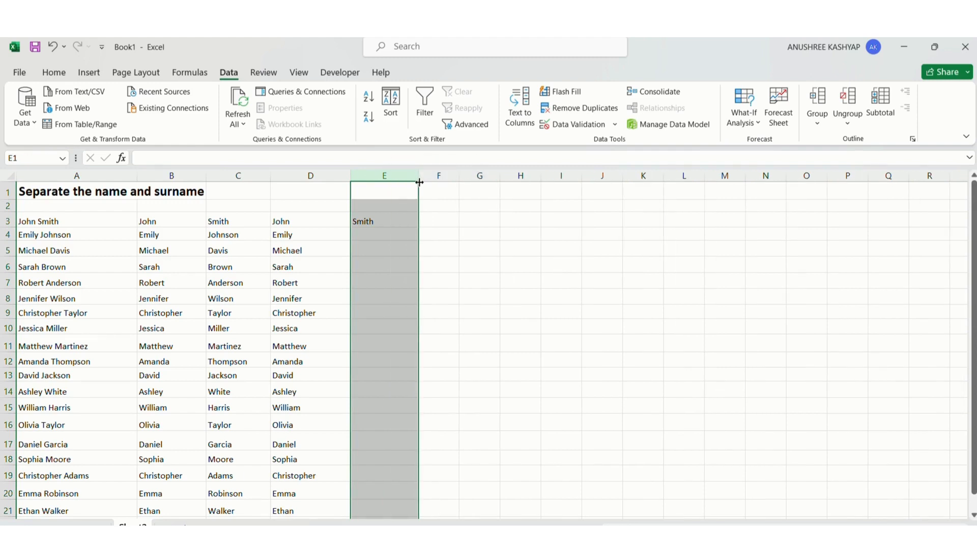
Use Flash Fill on E3:E22 to extract the remaining surnames from the E3 example
left_click(443, 220)
left_click(392, 221)
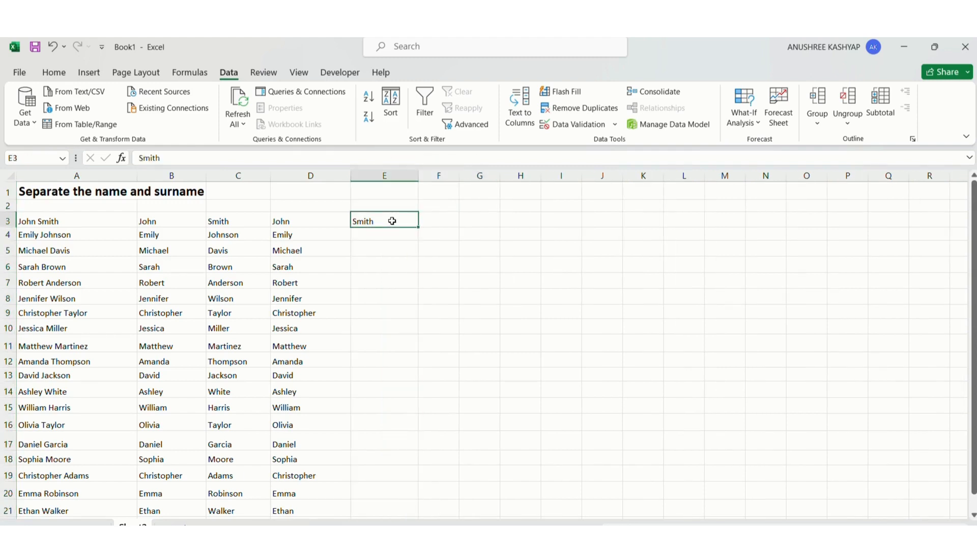
left_click_drag(395, 219, 393, 496)
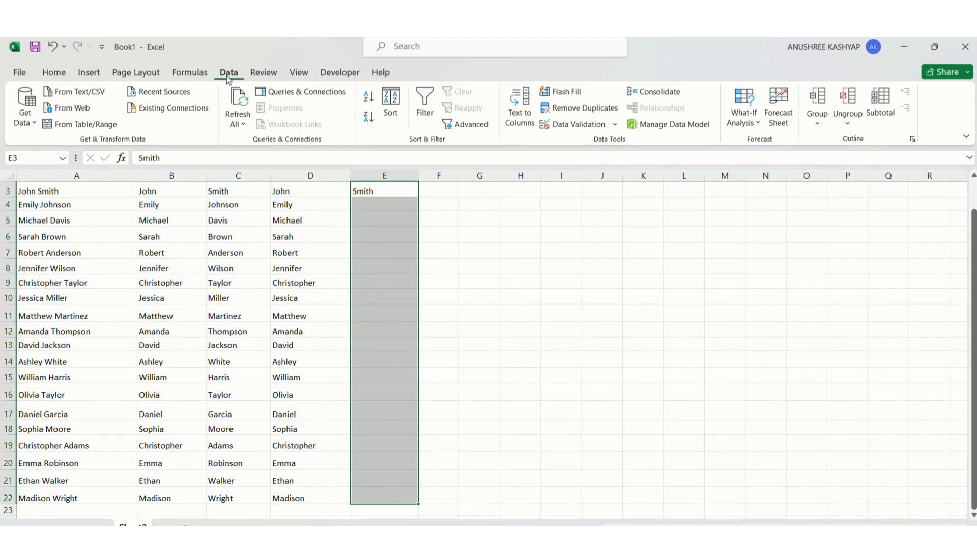
left_click(573, 95)
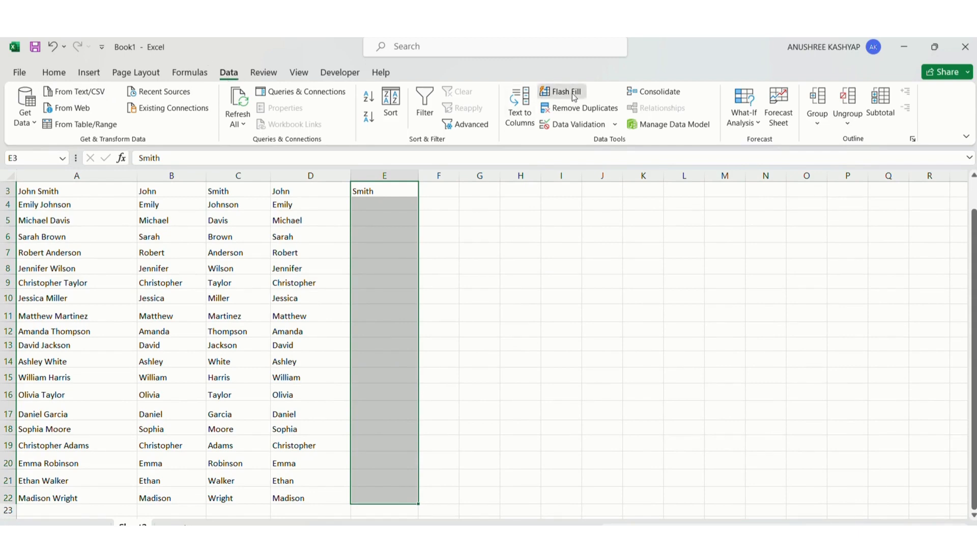
left_click(491, 325)
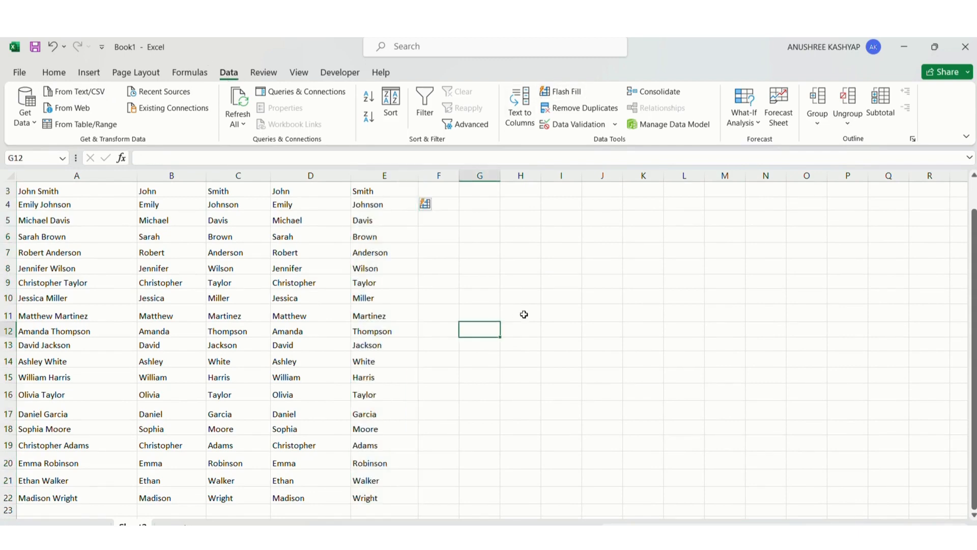
scroll(525, 315, "up", 1)
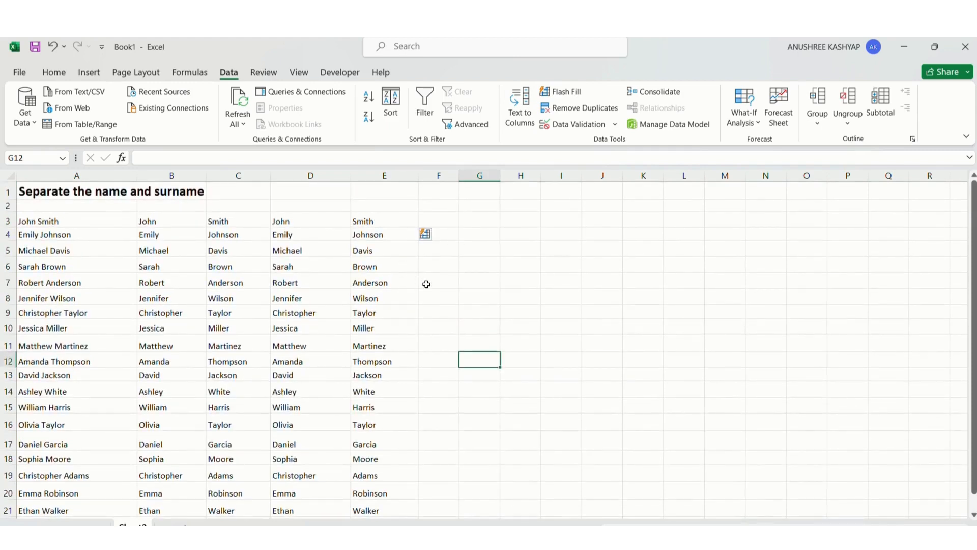
scroll(503, 291, "down", 1)
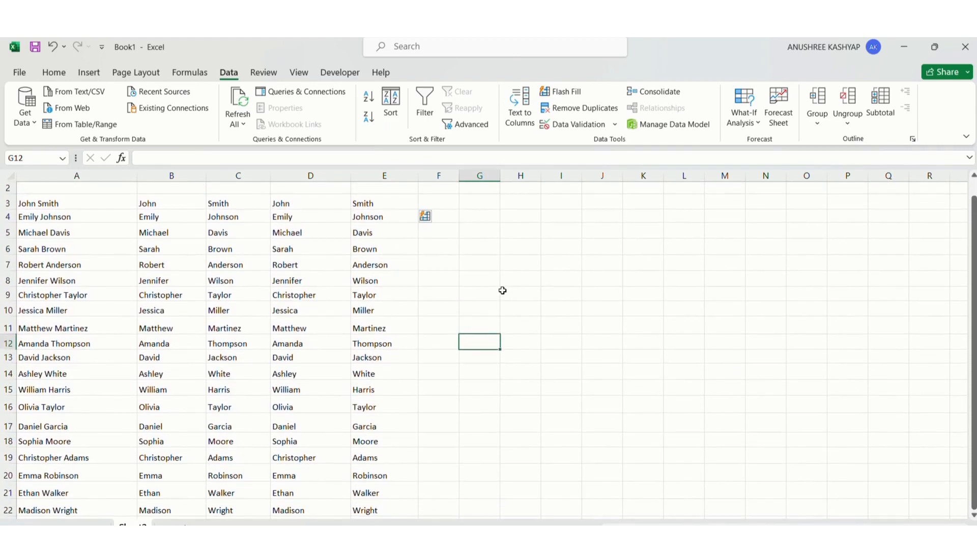
scroll(569, 294, "down", 1)
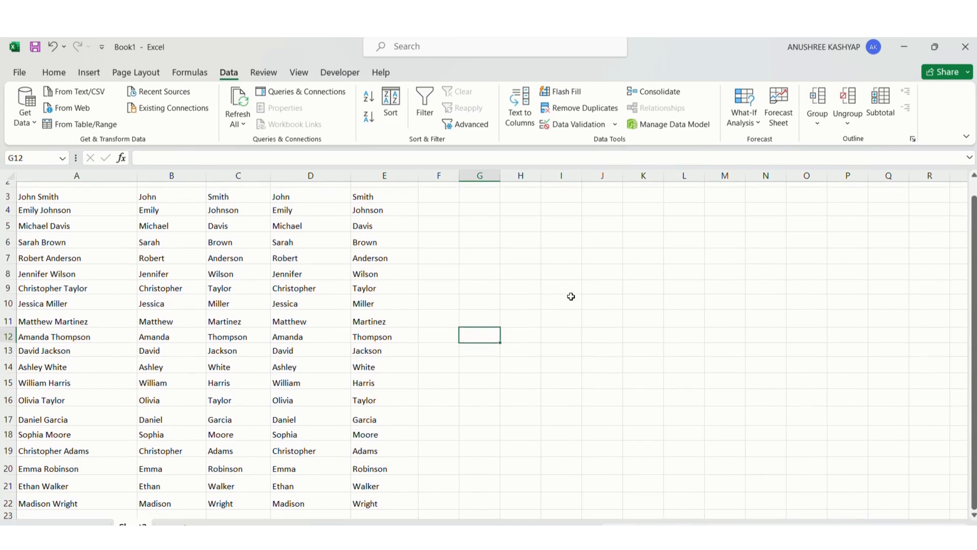
scroll(571, 296, "up", 1)
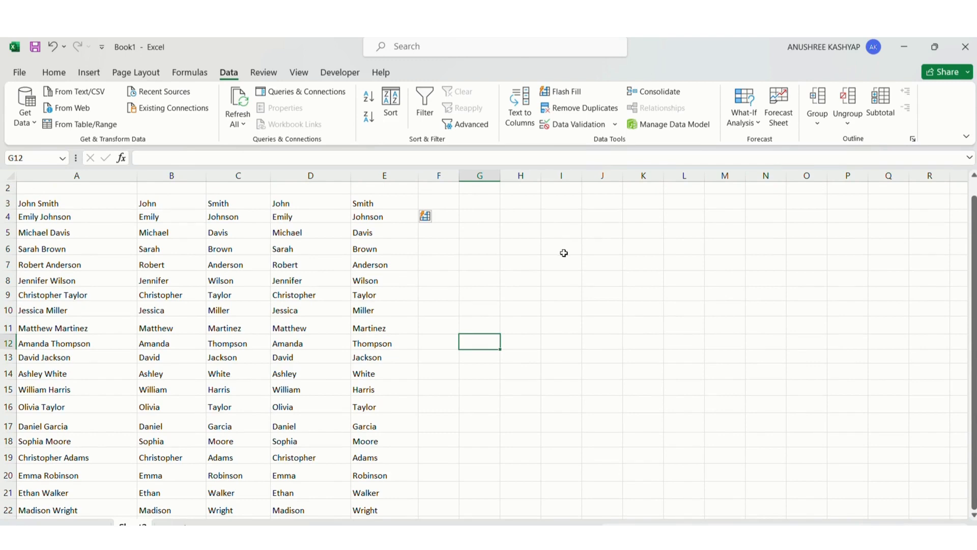
scroll(564, 253, "up", 1)
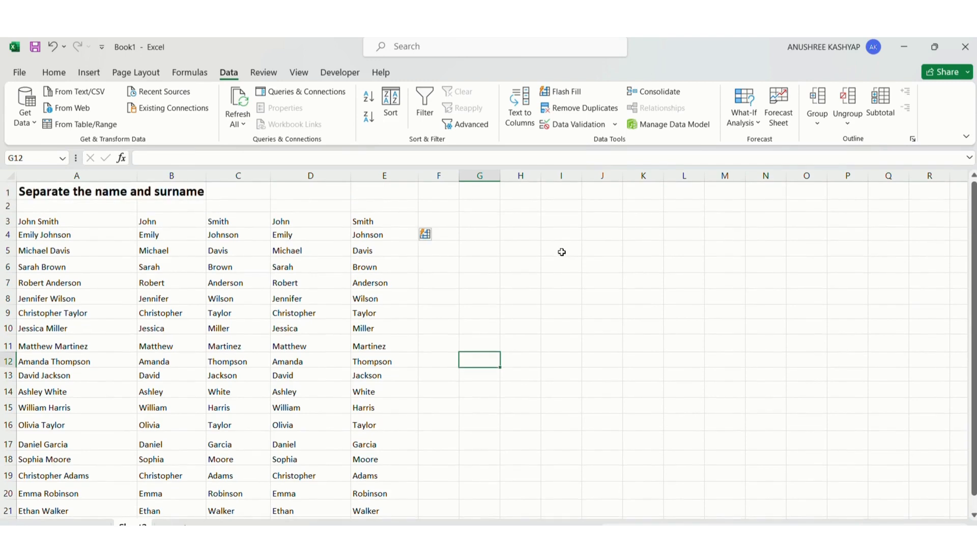